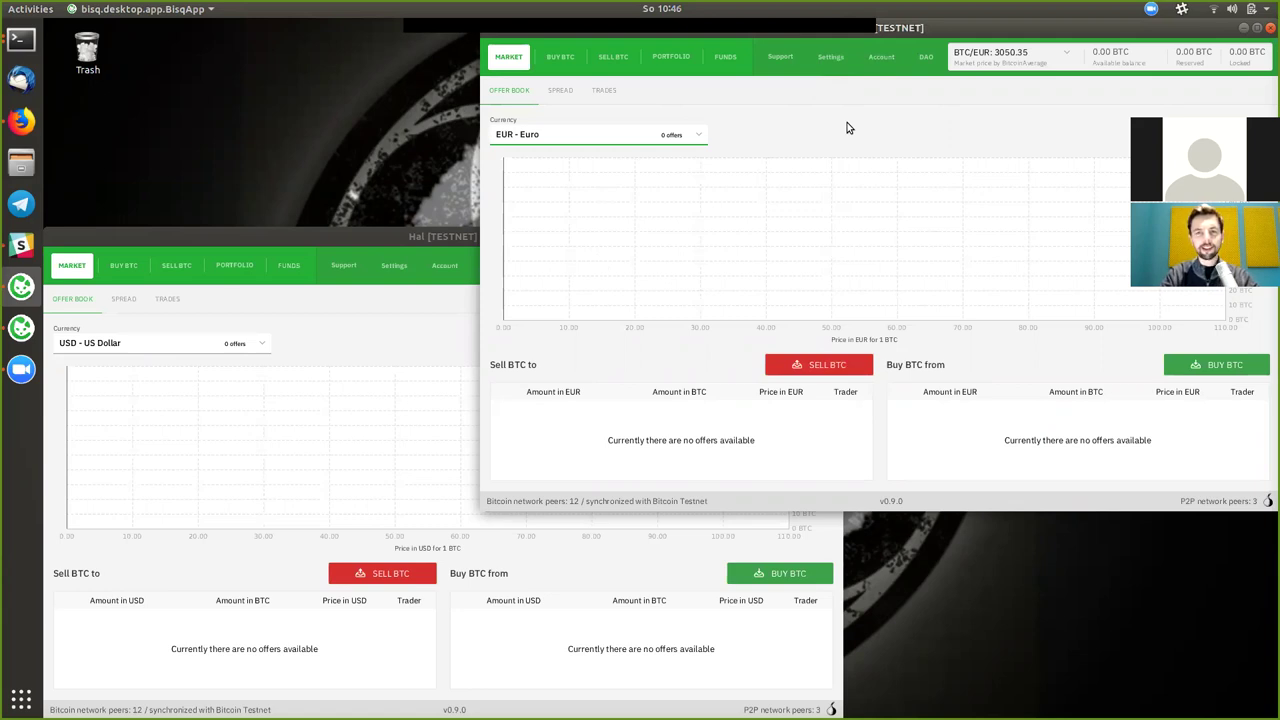
- Switch Hal's client to the EUR market and show its empty Buy BTC offer list
click(350, 312)
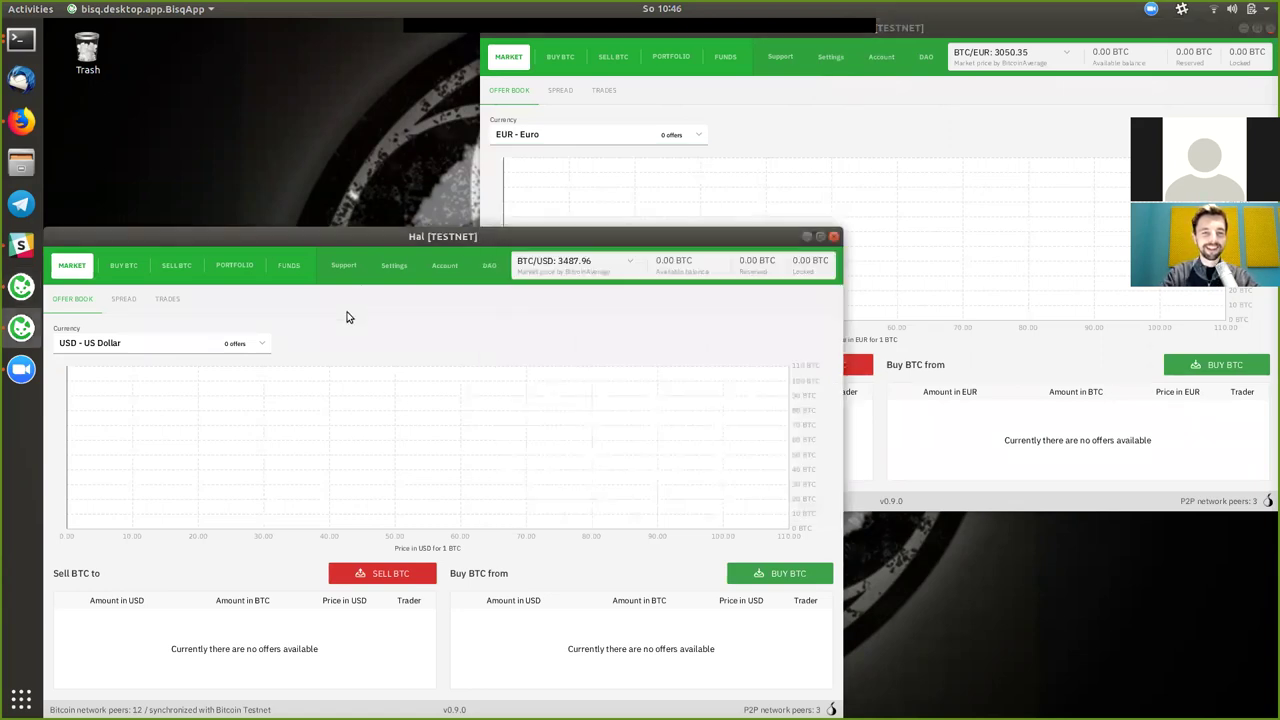
click(243, 345)
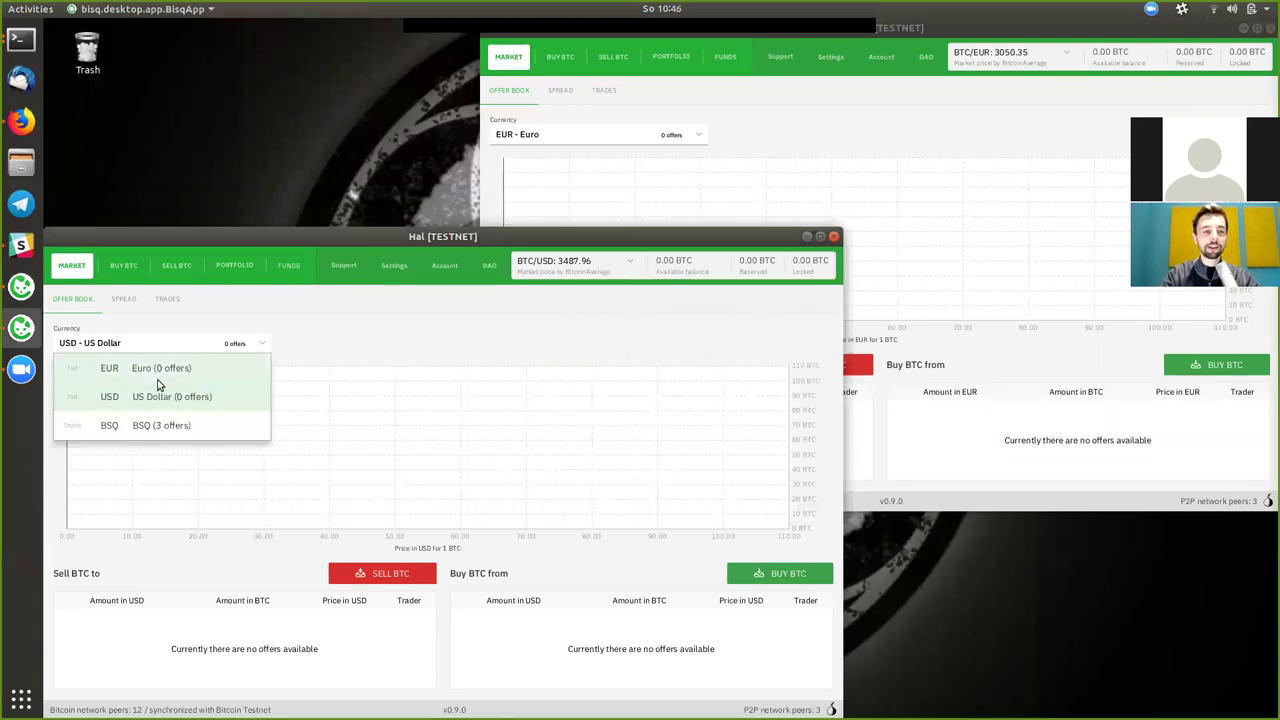
click(164, 370)
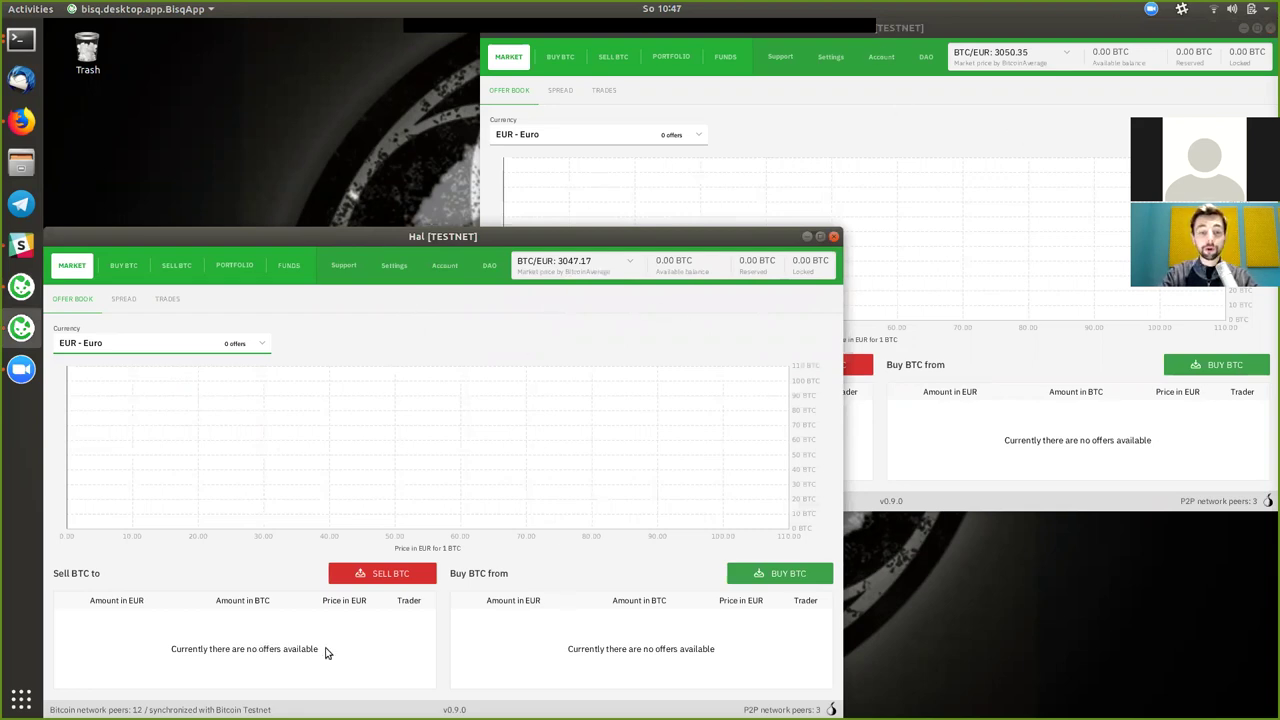
click(786, 575)
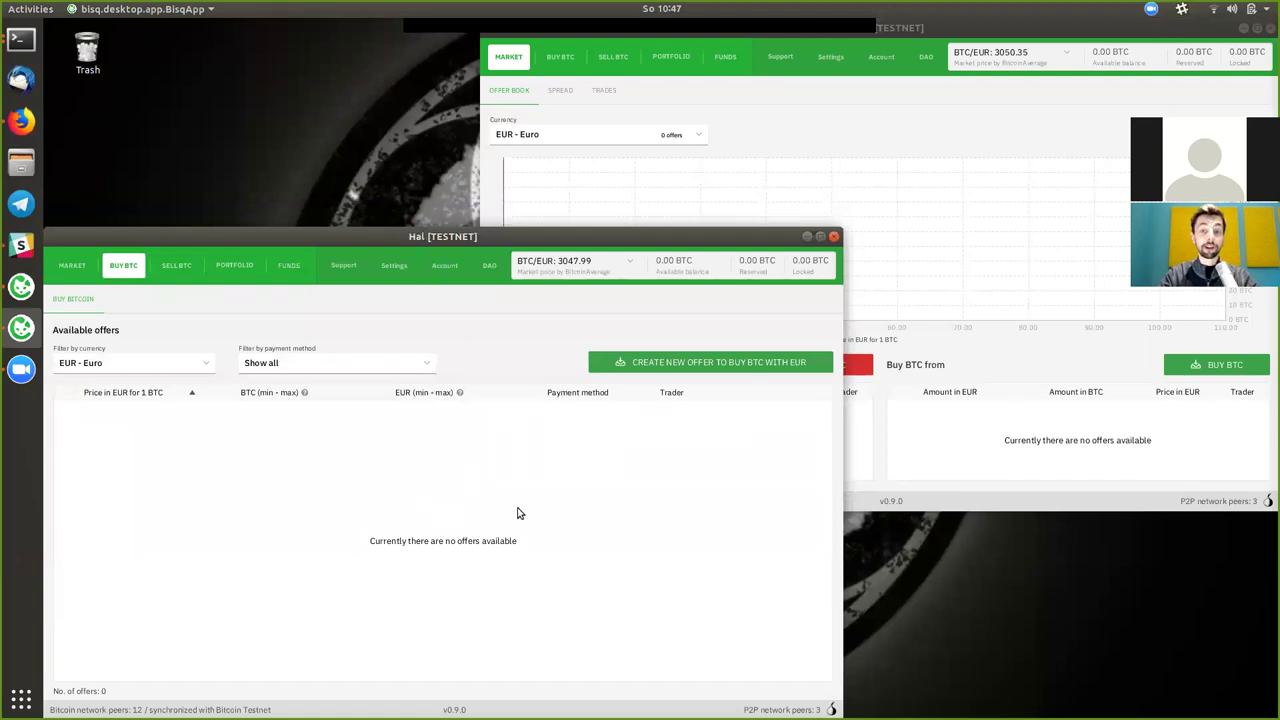
- Start a new offer to buy BTC with EUR and close the rounded fiat values notice
click(683, 361)
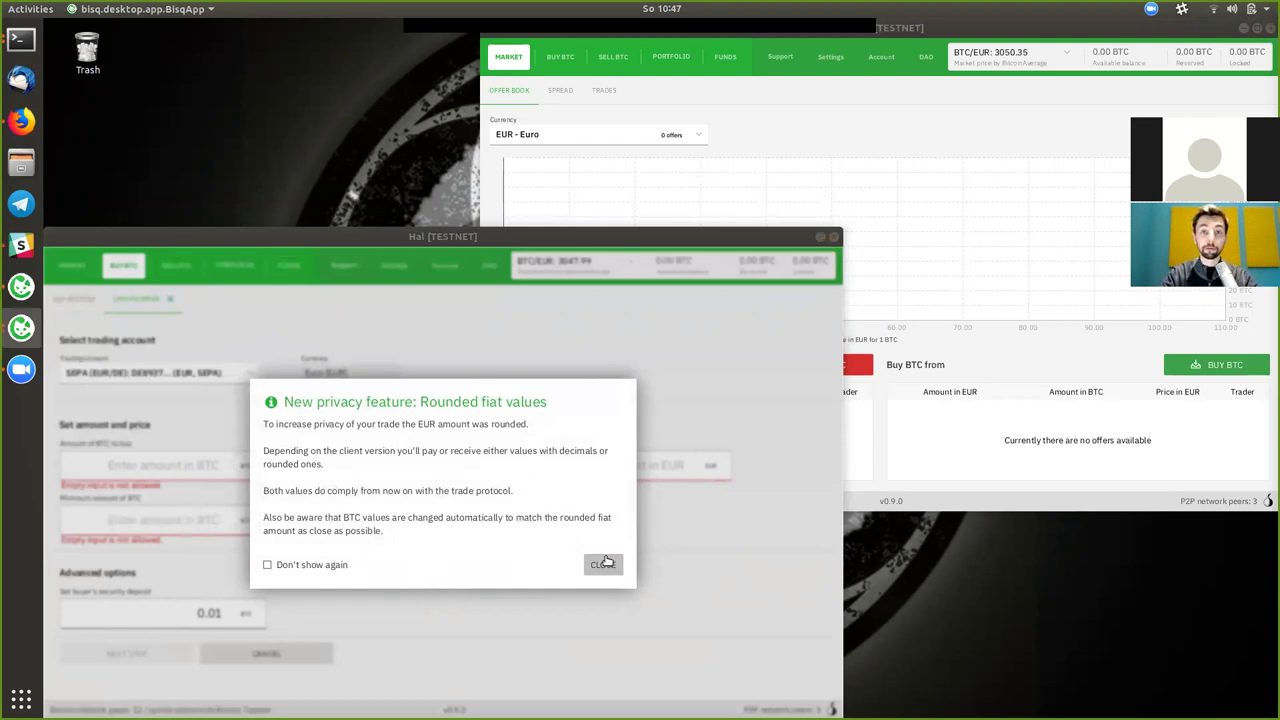
click(606, 563)
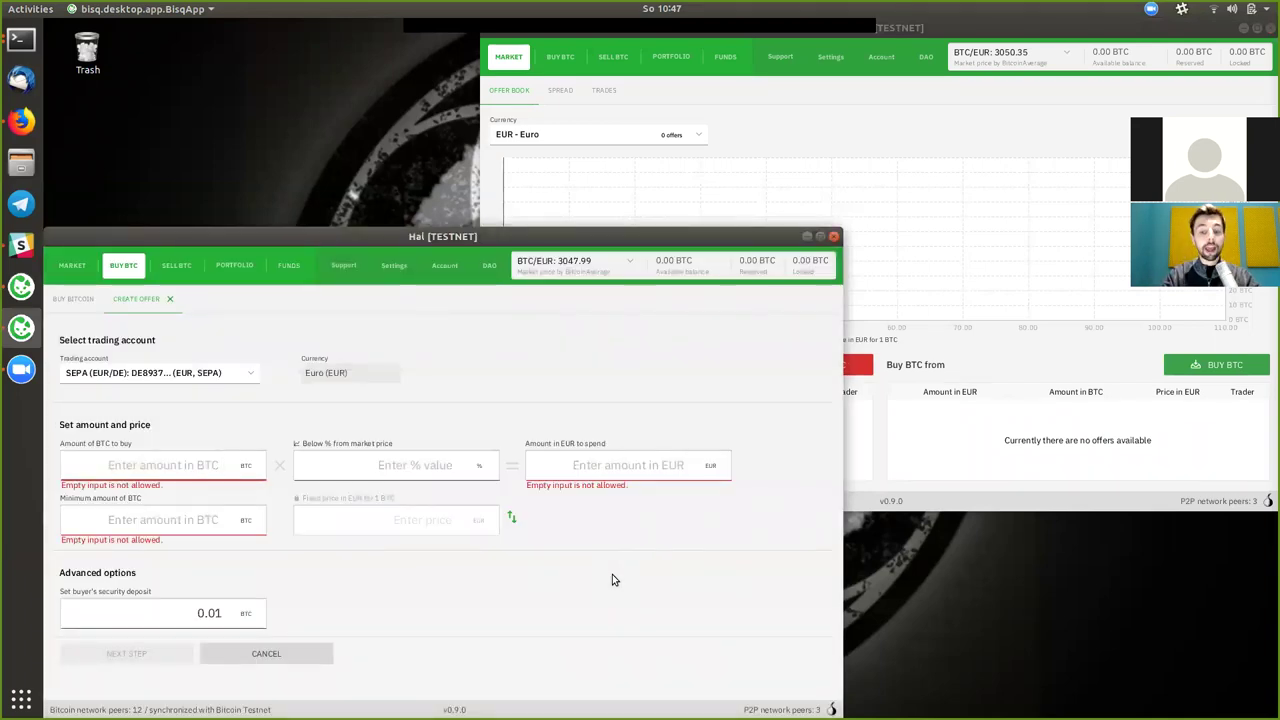
- Enter 0.0098 BTC for 30.00 EUR at market price, correcting the mistyped amount
text(0.1)
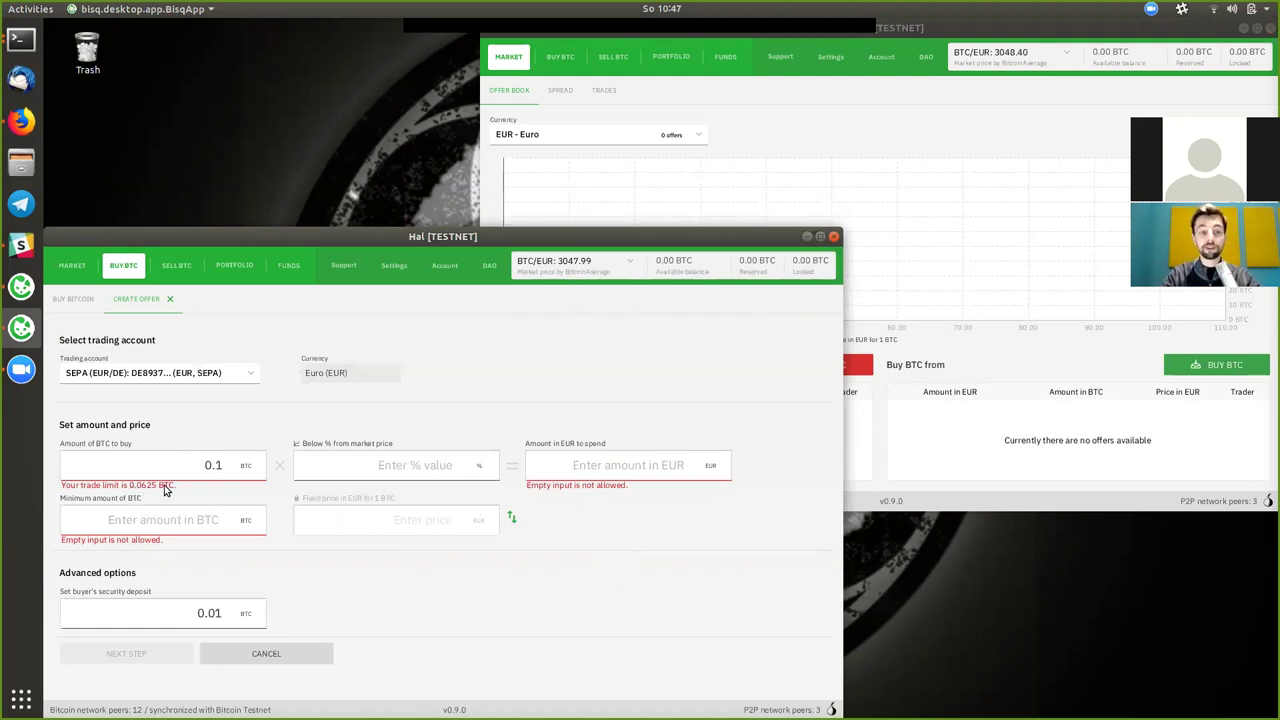
click(222, 465)
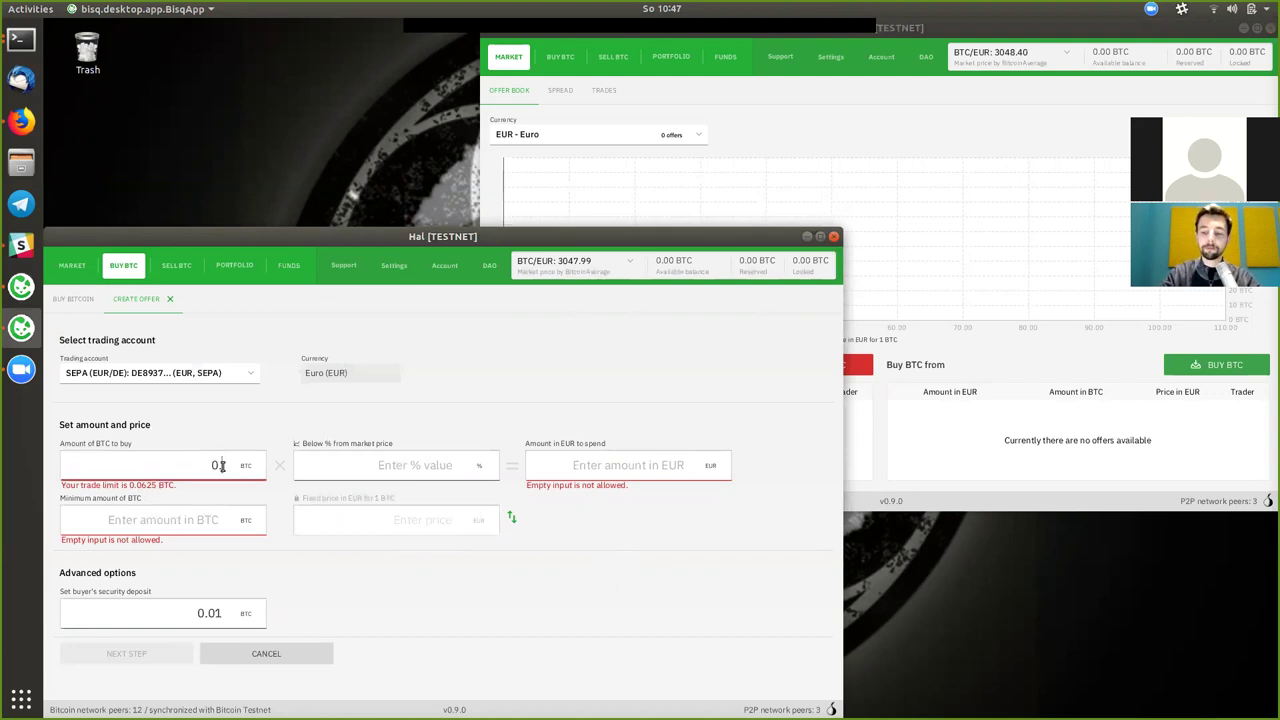
text(01)
key(BackSpace)
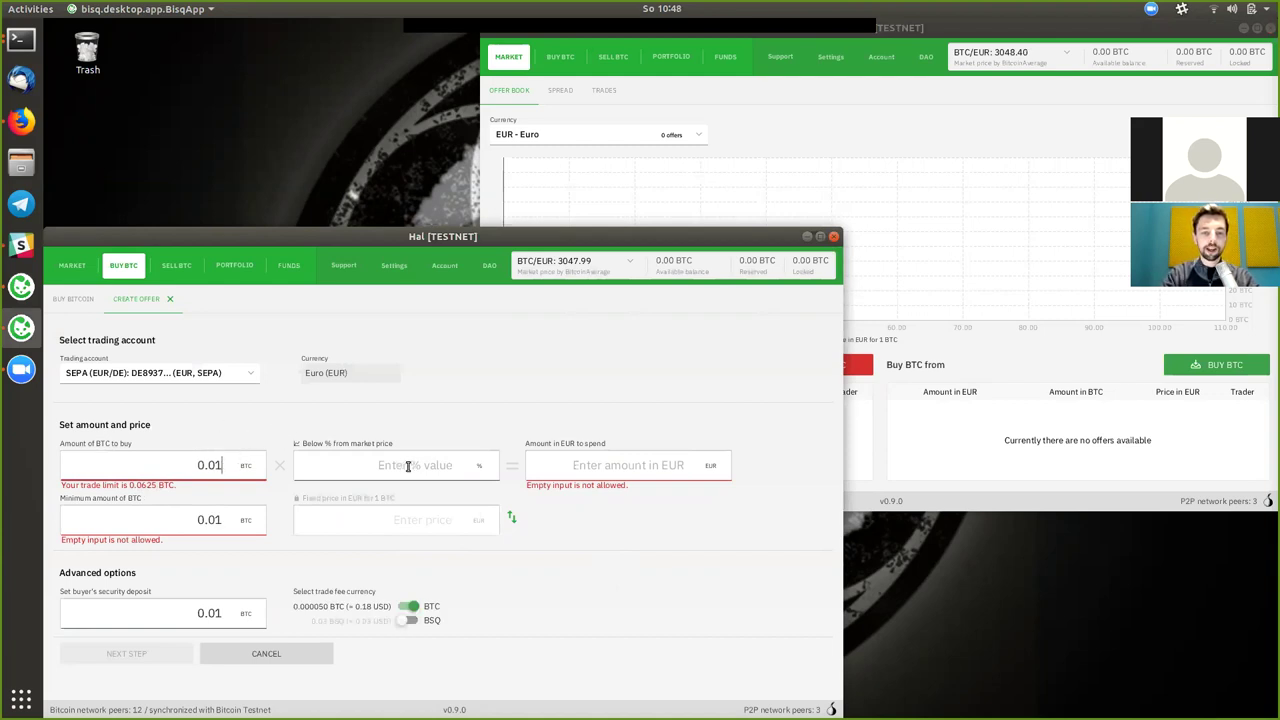
click(342, 466)
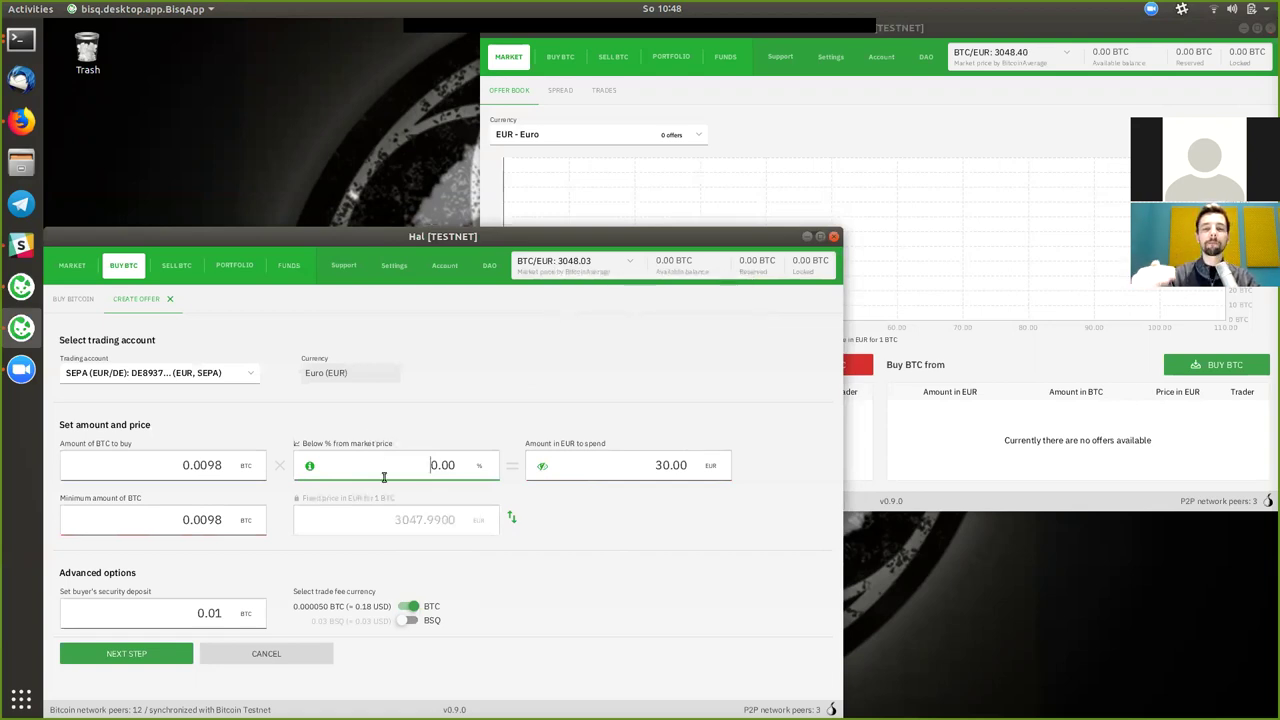
text(5)
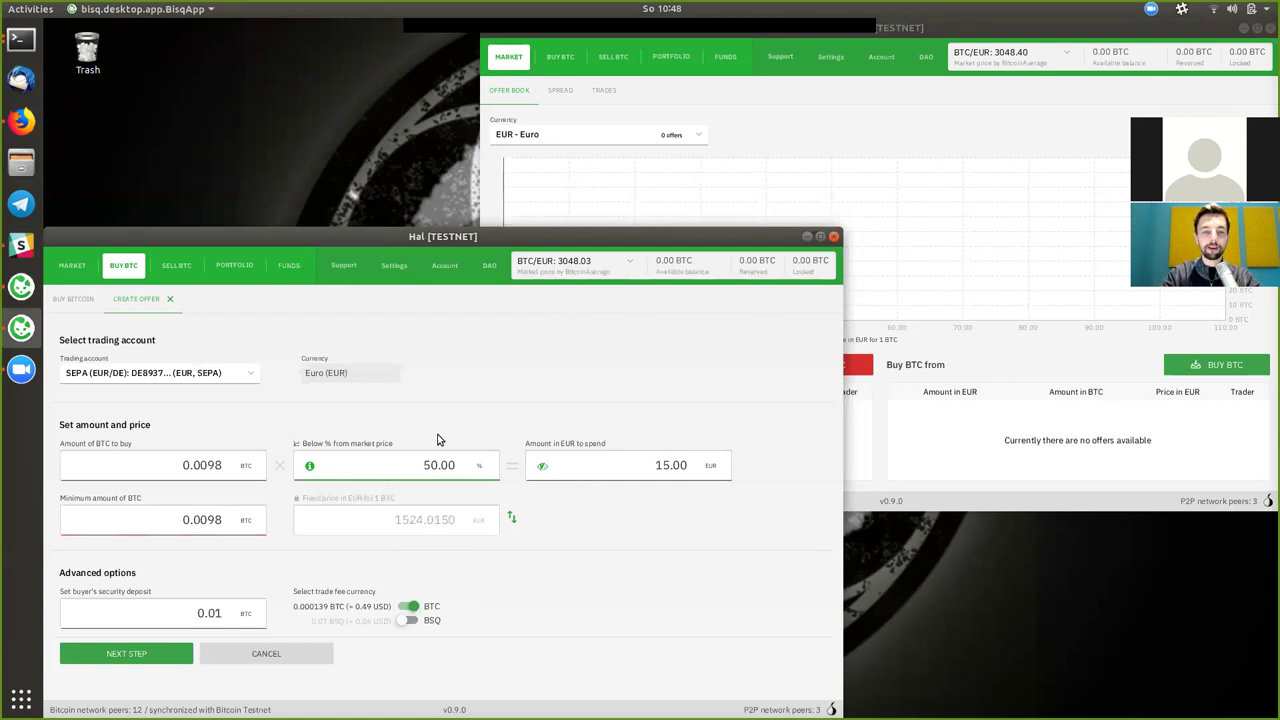
click(438, 465)
key(BackSpace)
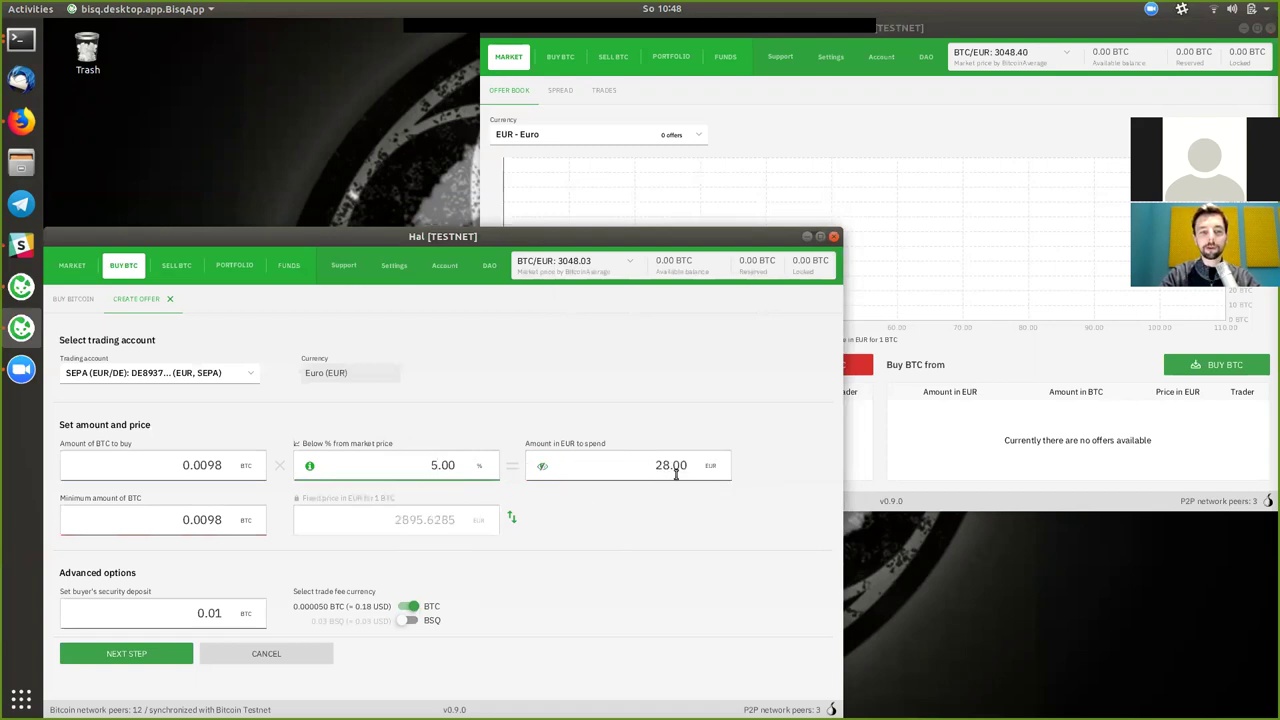
drag(198, 470, 228, 474)
text(7)
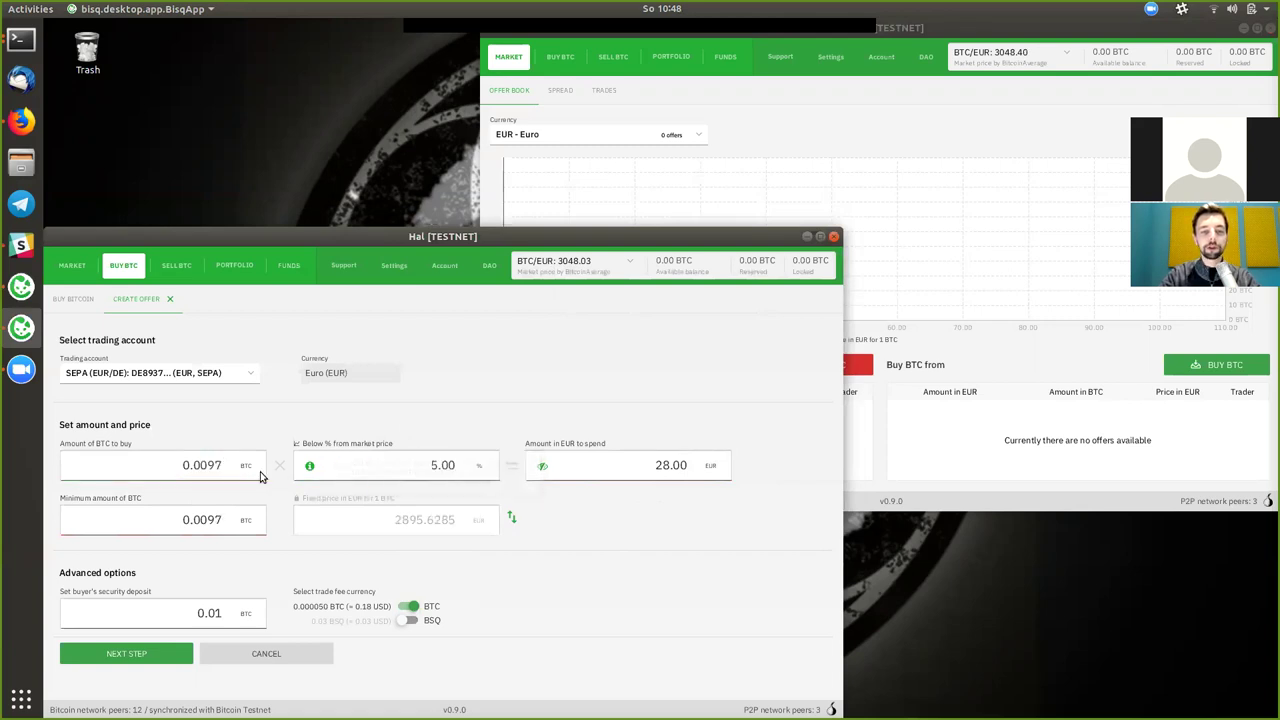
click(431, 466)
key(Delete)
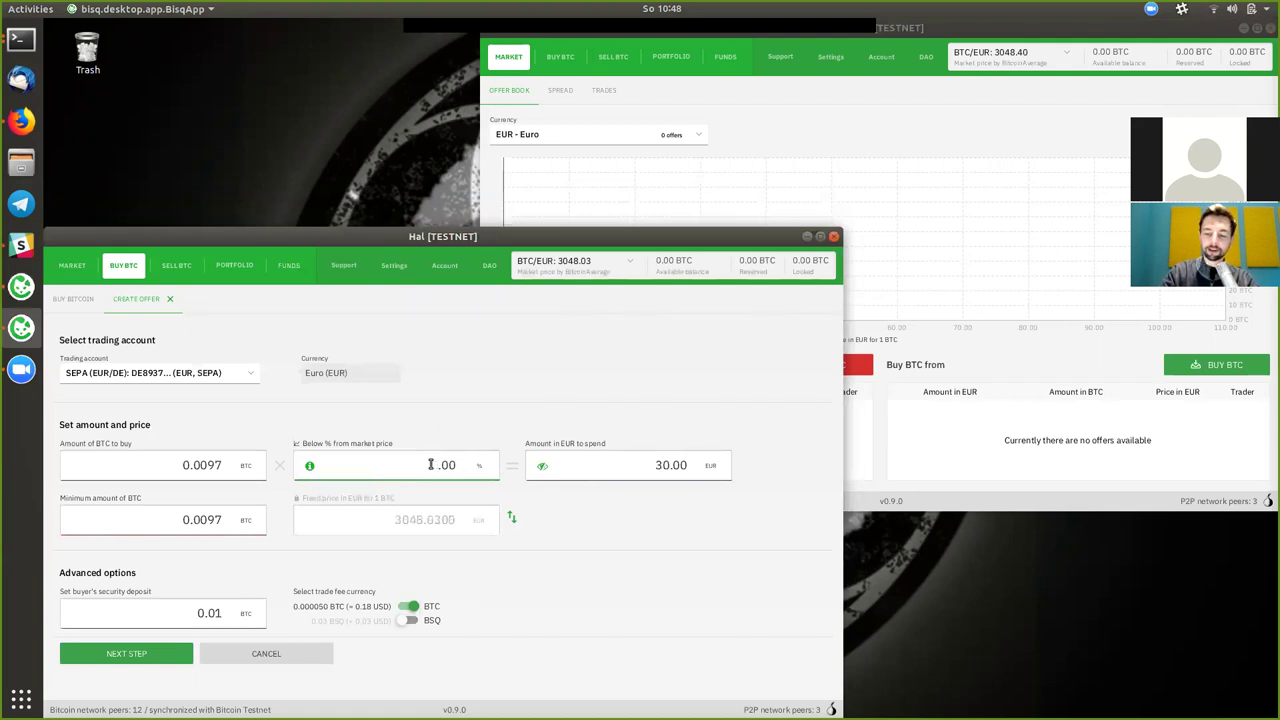
text(0)
click(478, 425)
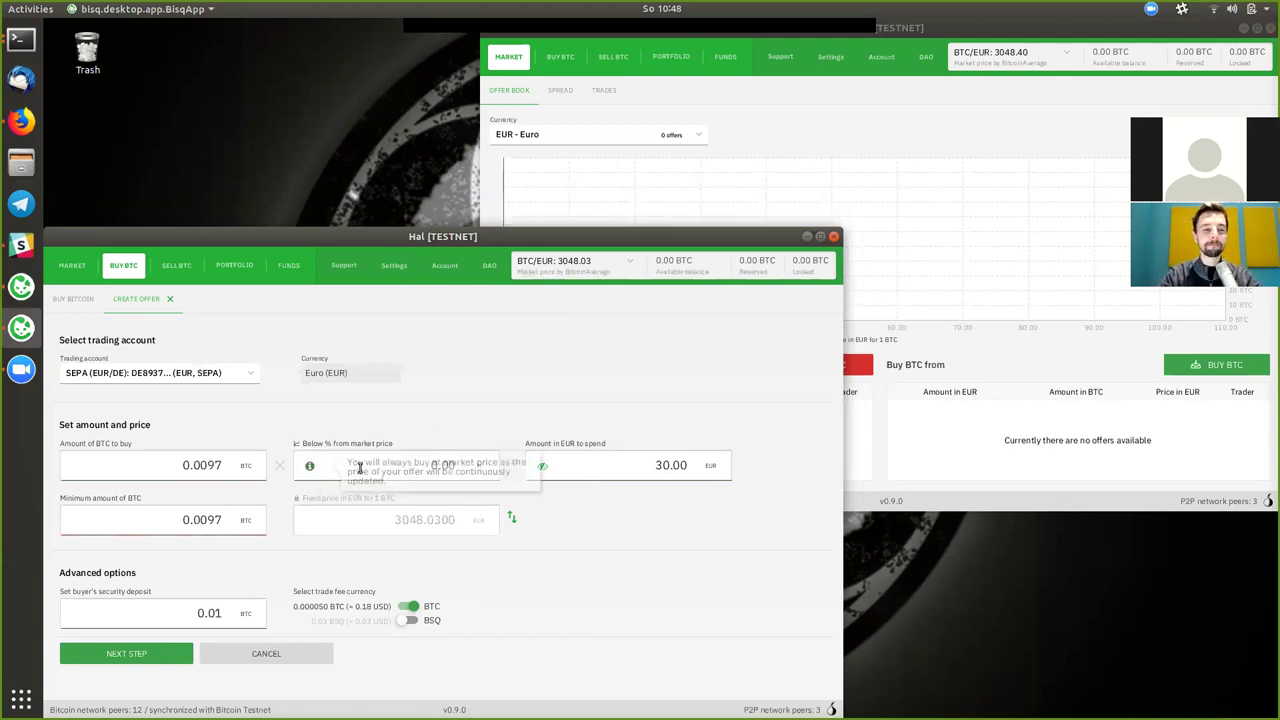
drag(198, 465, 303, 487)
text(1)
click(340, 406)
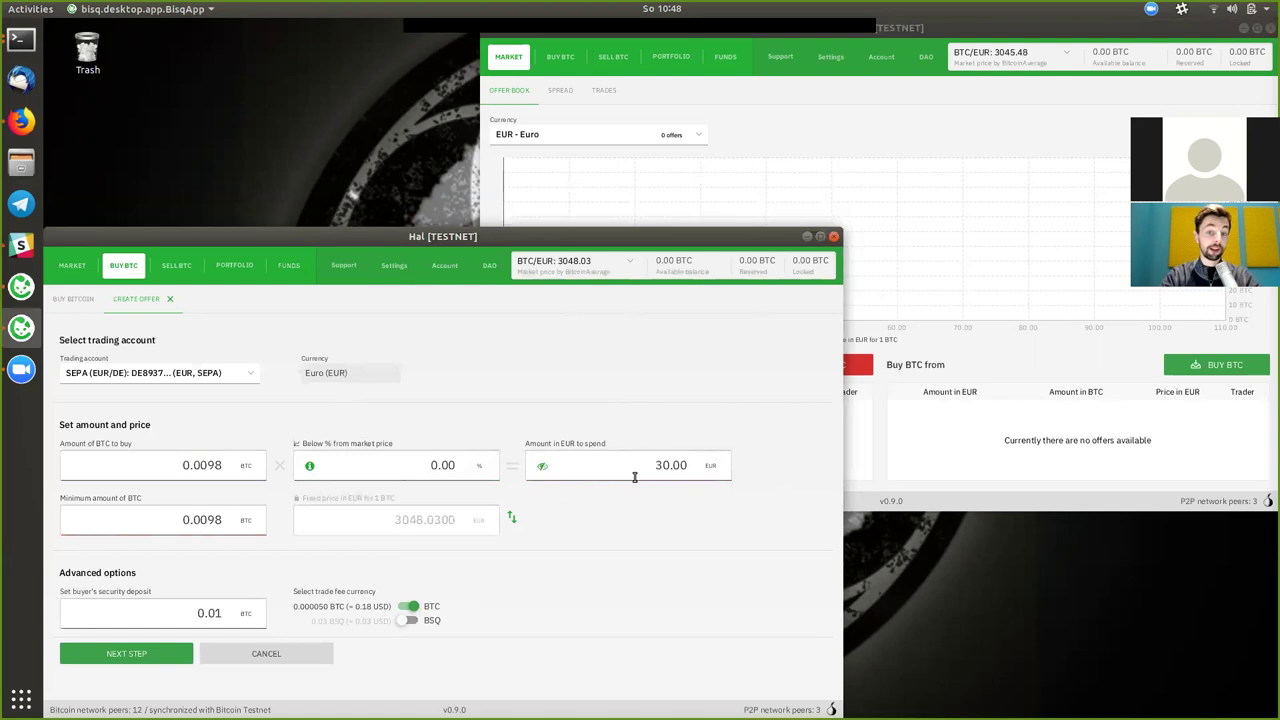
- Change the buyer's security deposit from 0.01 to 0.001 BTC, bringing up the below-default warning
double_click(205, 468)
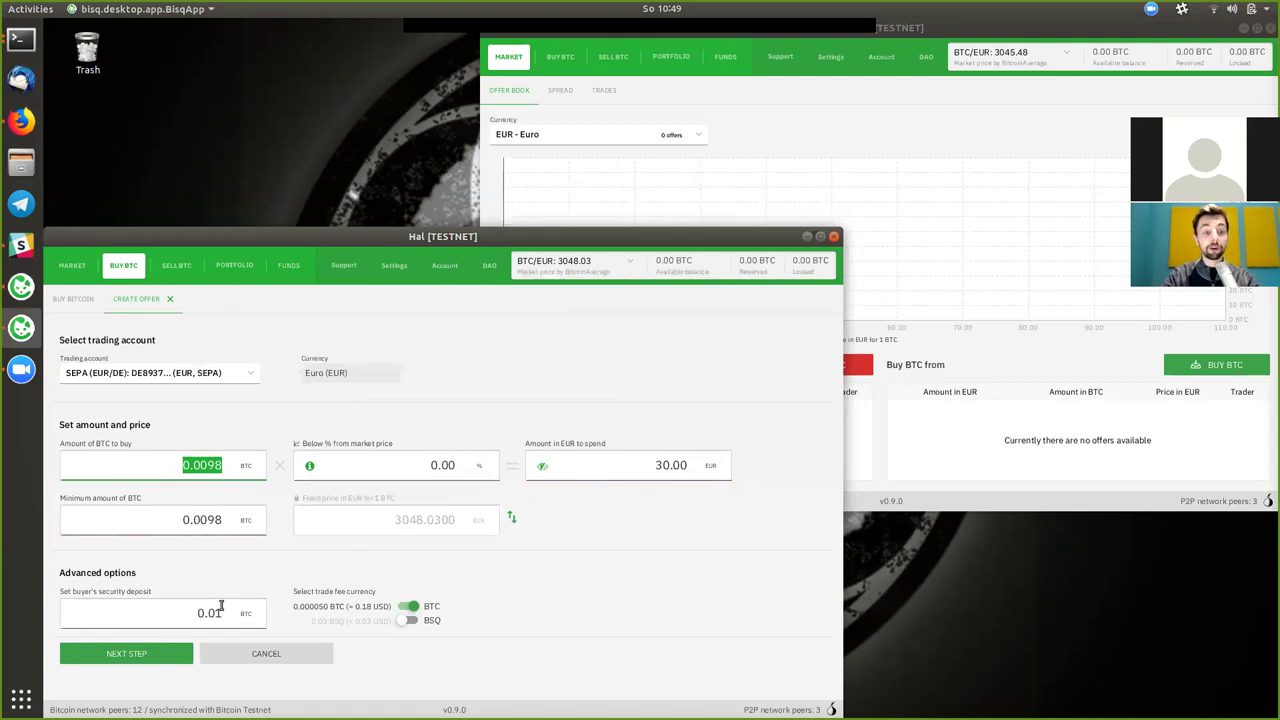
click(209, 613)
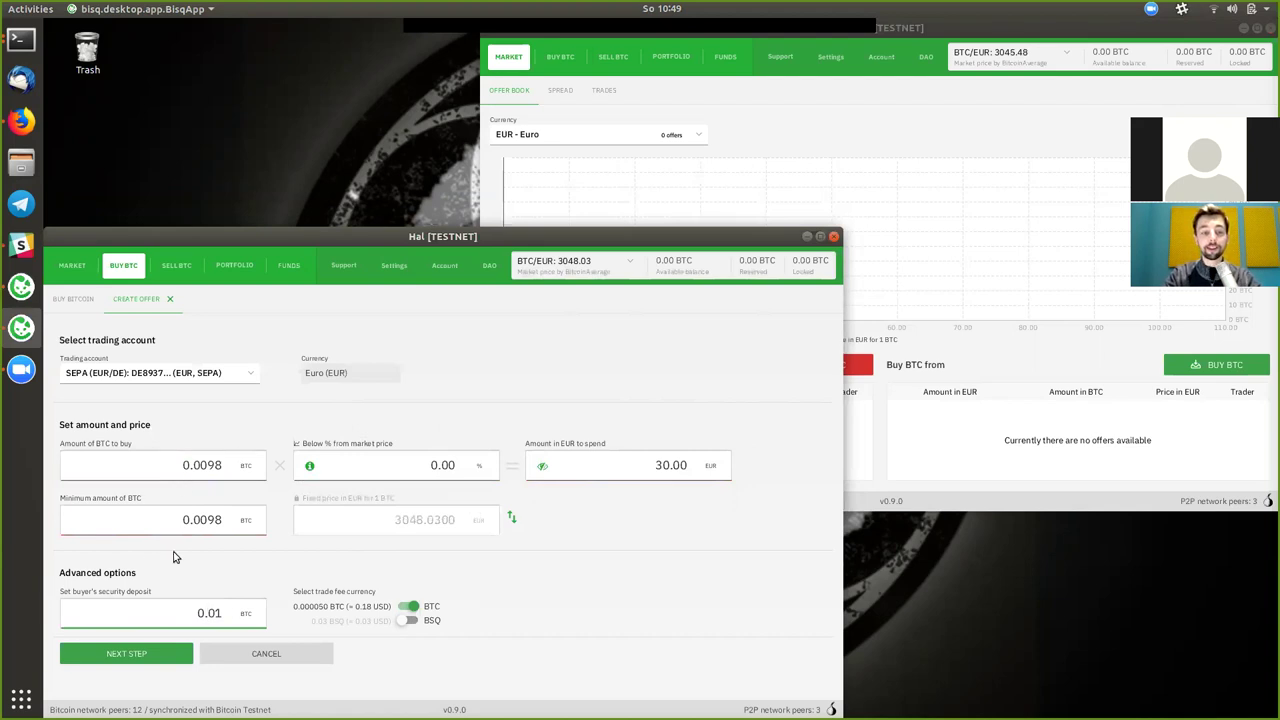
text(0)
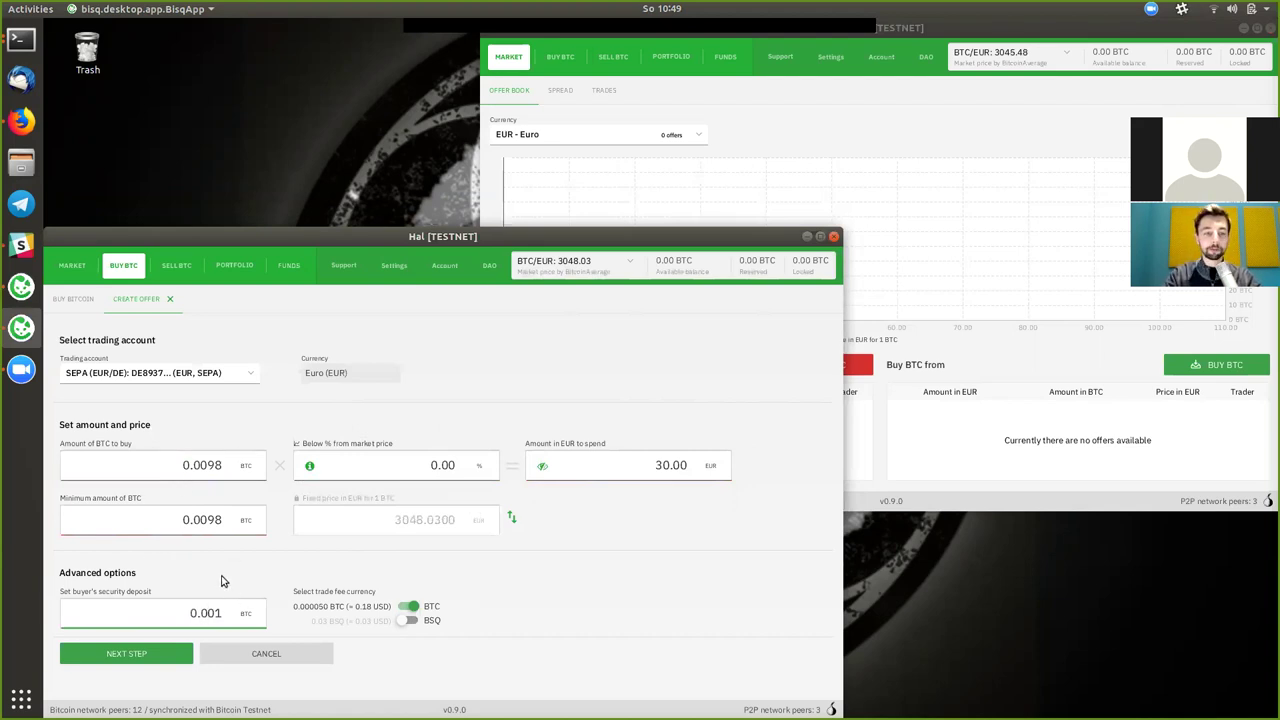
click(224, 582)
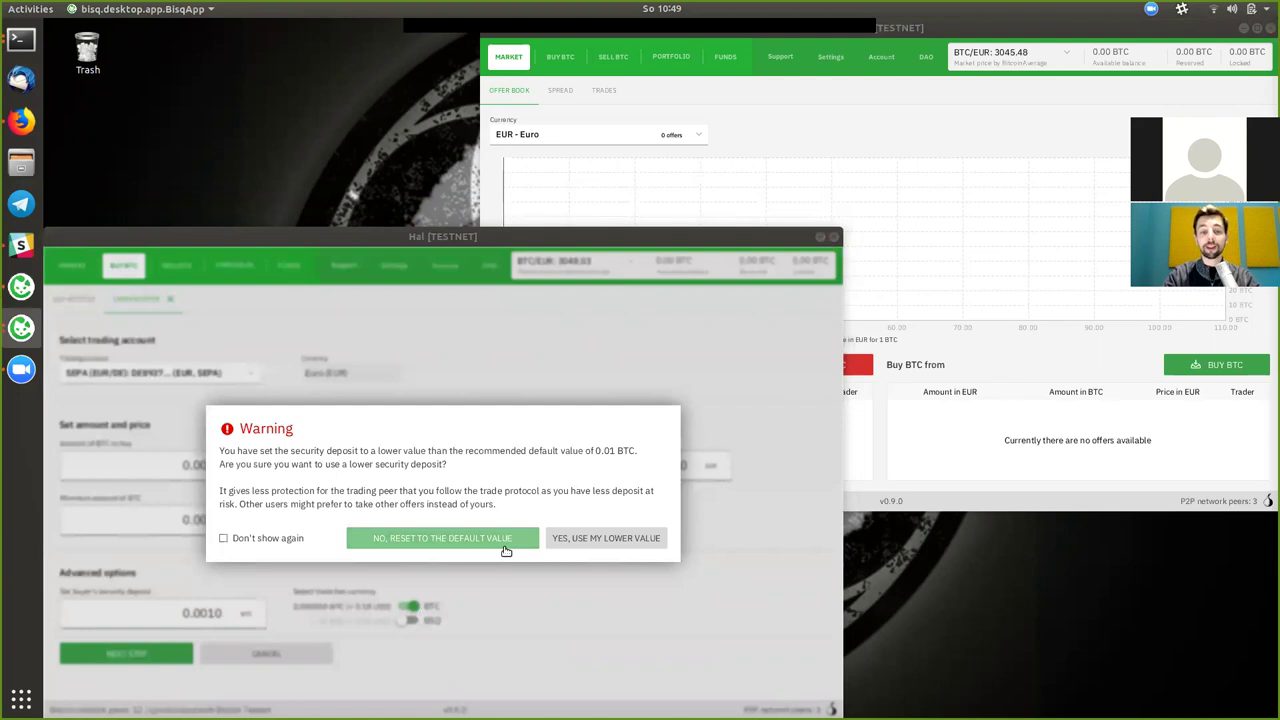
- Choose 'Yes, use my lower value' to accept the 0.0010 BTC deposit
click(619, 544)
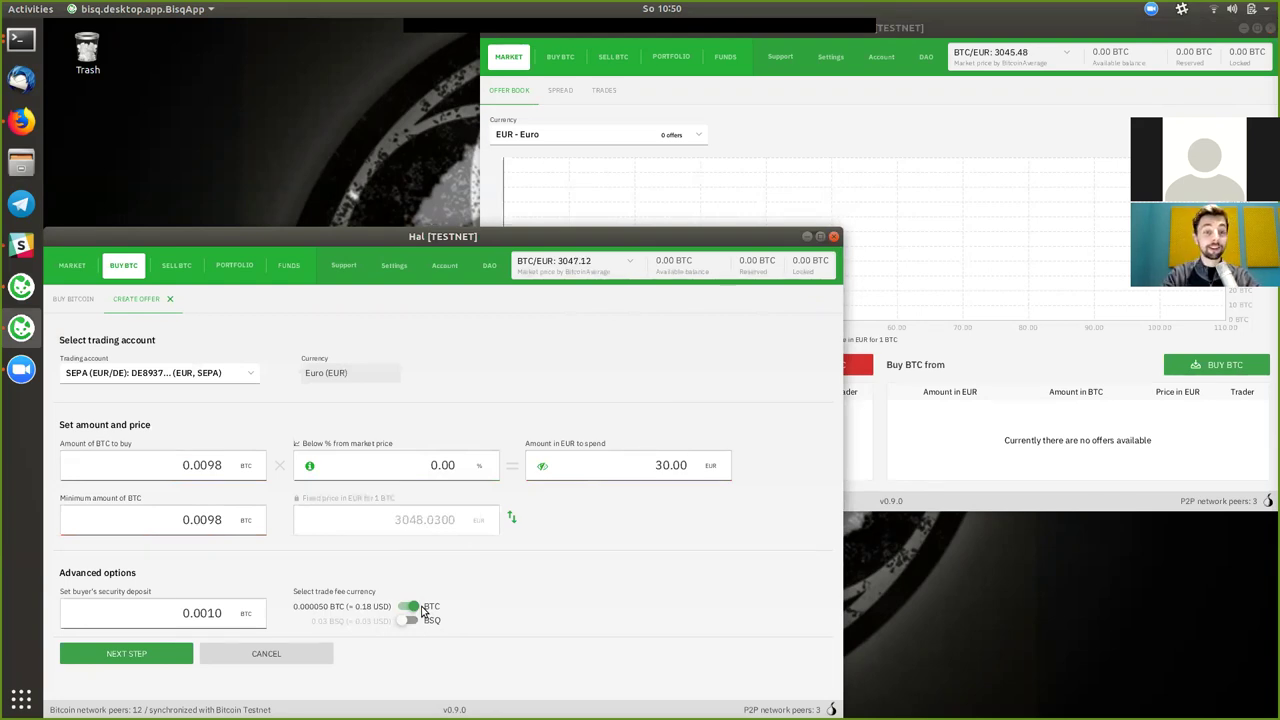
- Advance to the funding step and acknowledge the deposit background information
click(140, 658)
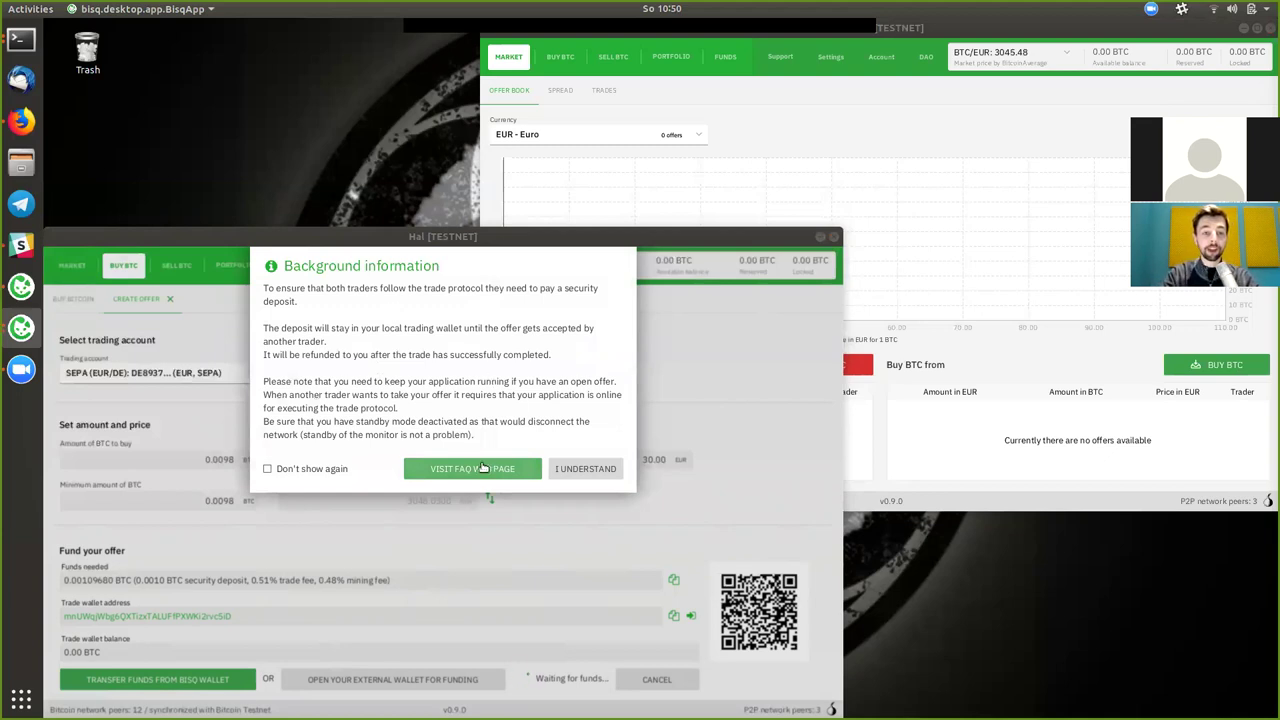
click(582, 475)
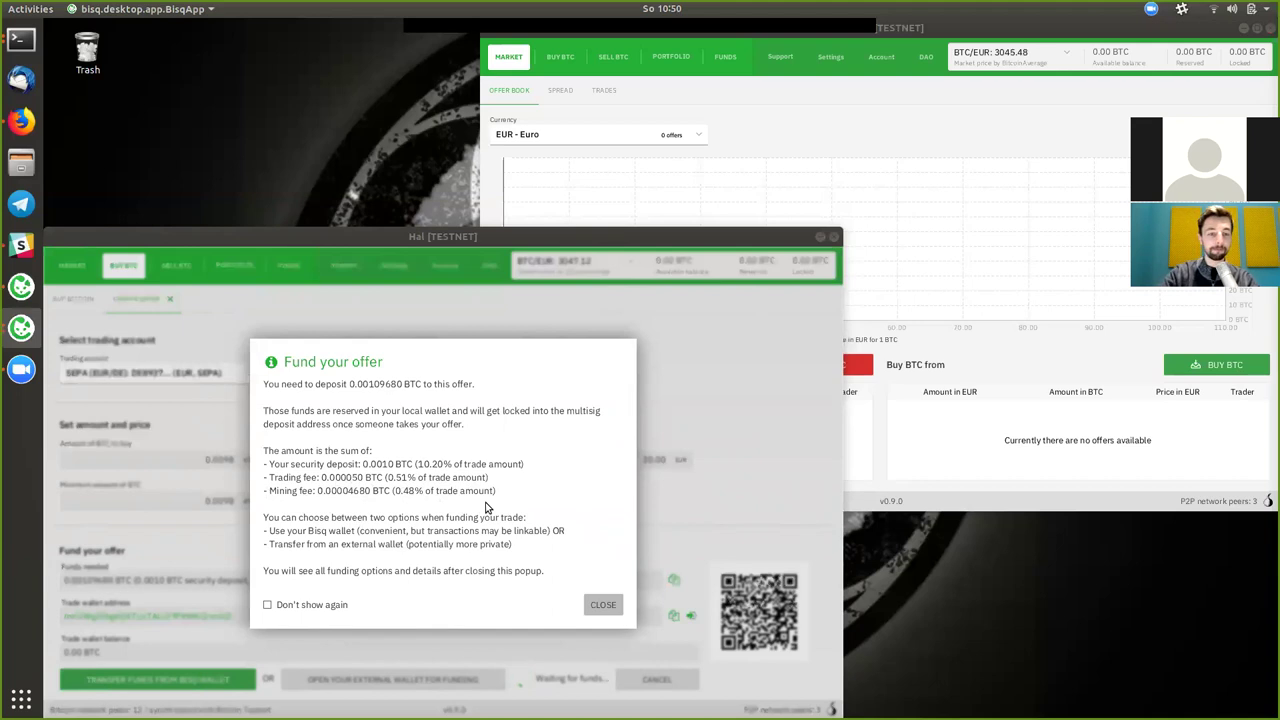
- Dismiss the funding explanation and the notice that 0.00109680 BTC reached the trade wallet
click(600, 607)
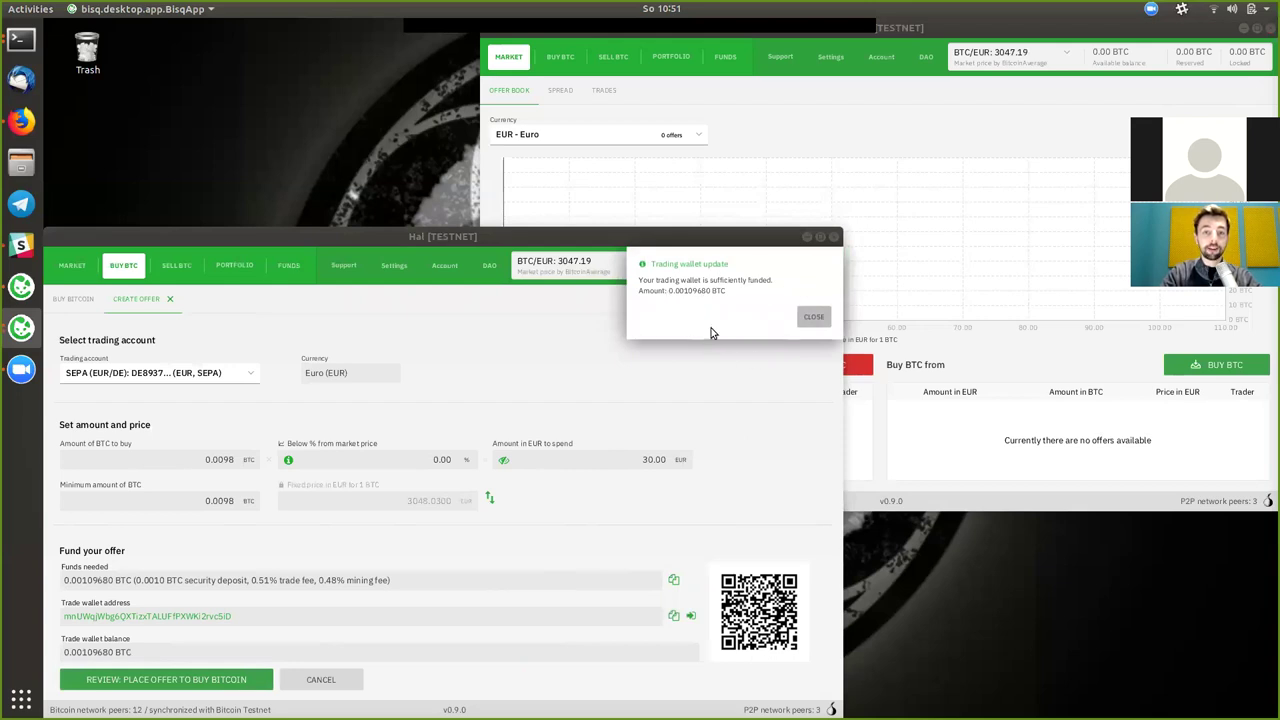
click(814, 317)
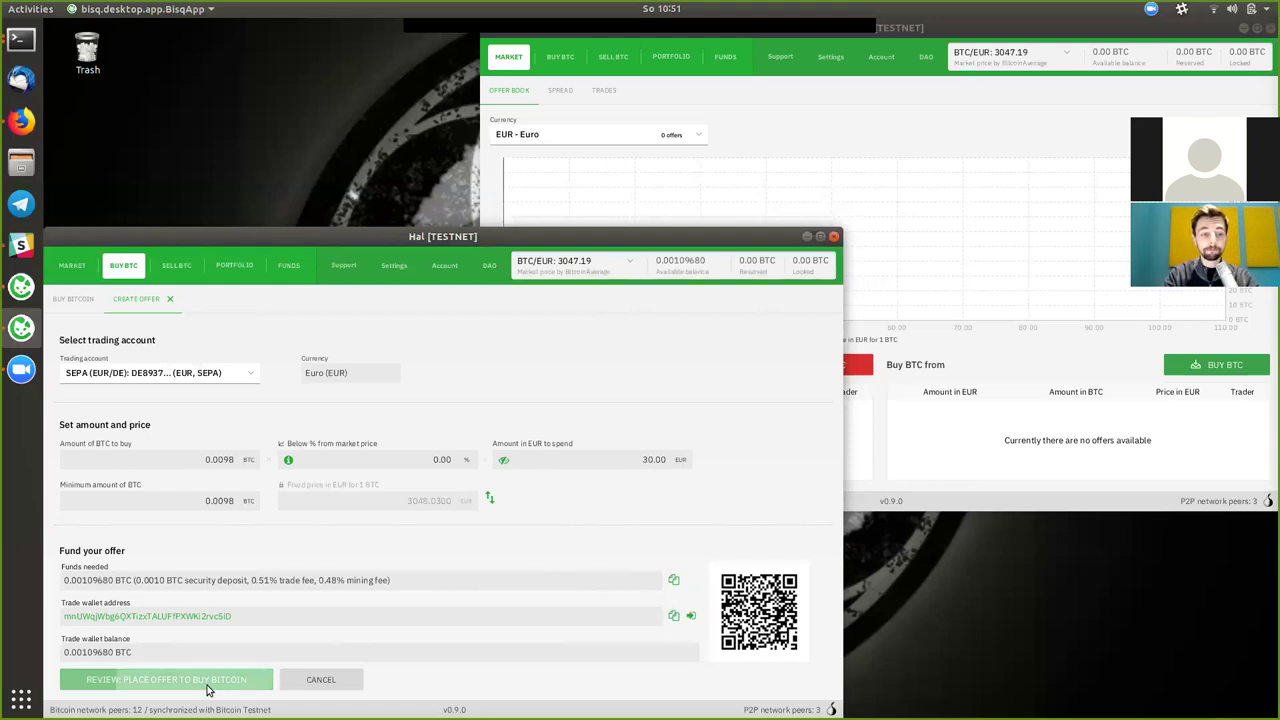
- Open the offer review and select part of the offer ID
click(209, 683)
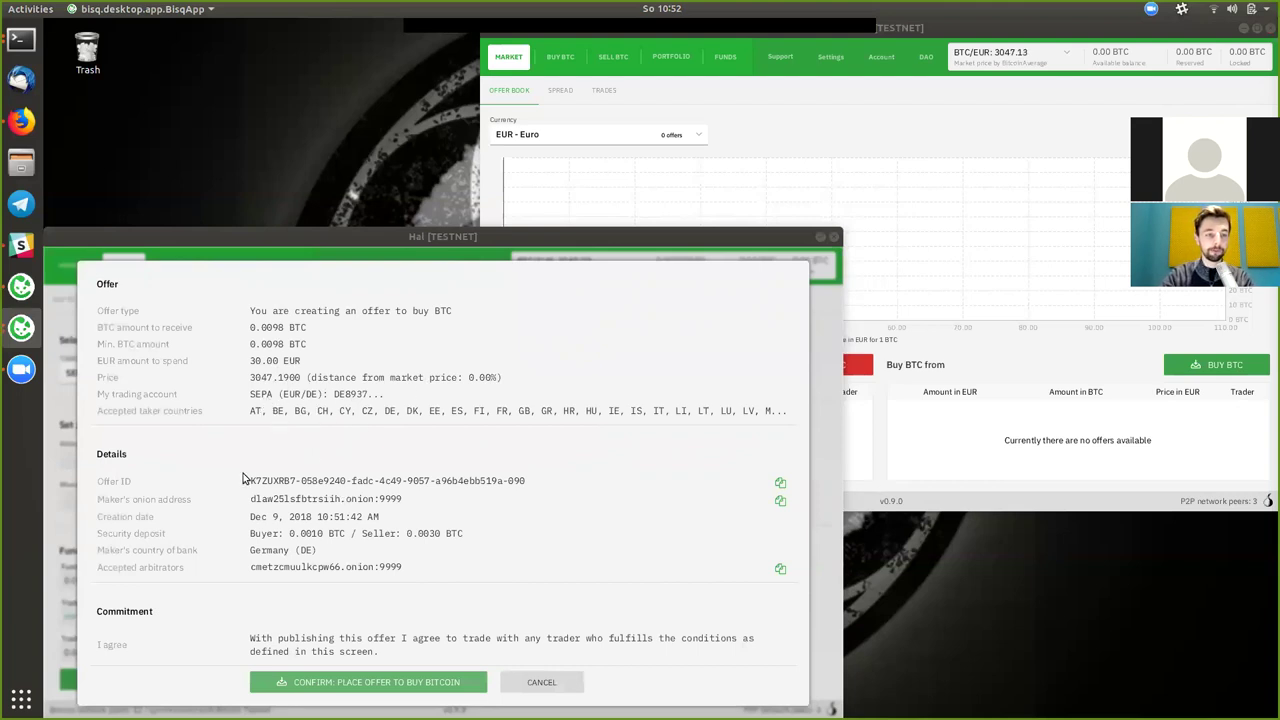
drag(256, 481, 520, 483)
click(379, 540)
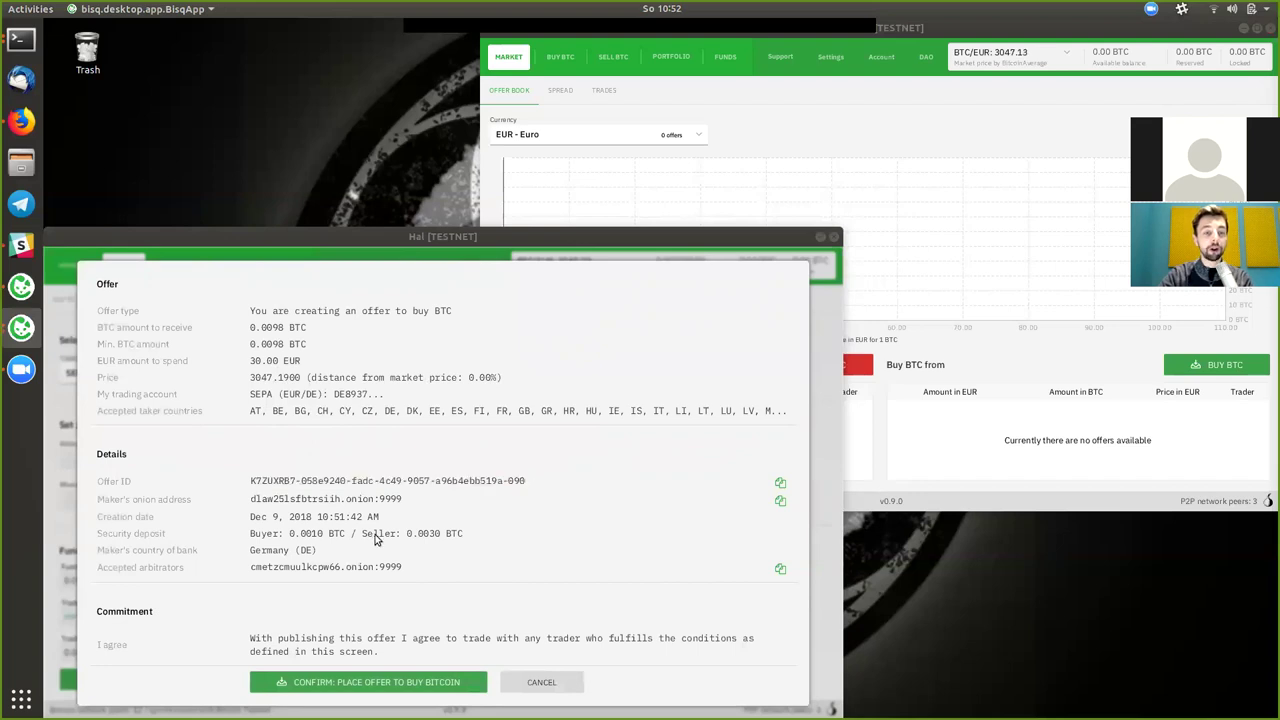
- Select the maker's onion address and the arbitrator's onion name in the overview
double_click(251, 499)
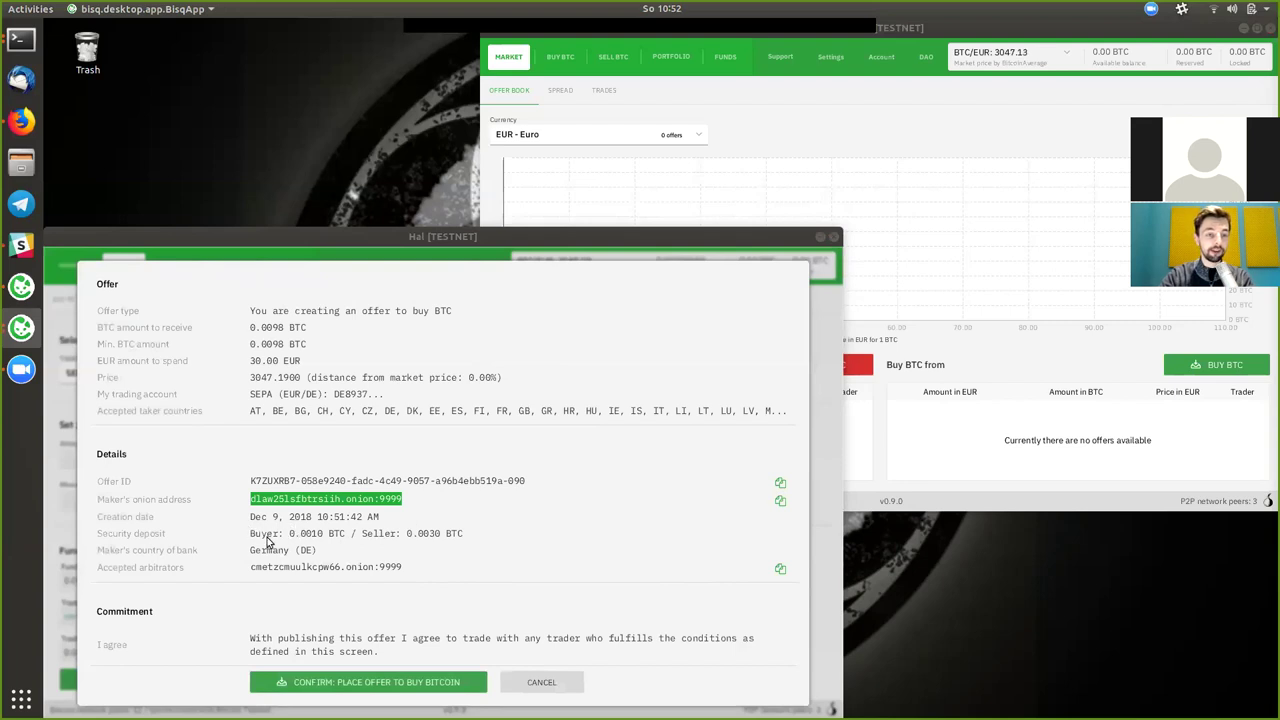
double_click(334, 500)
click(336, 498)
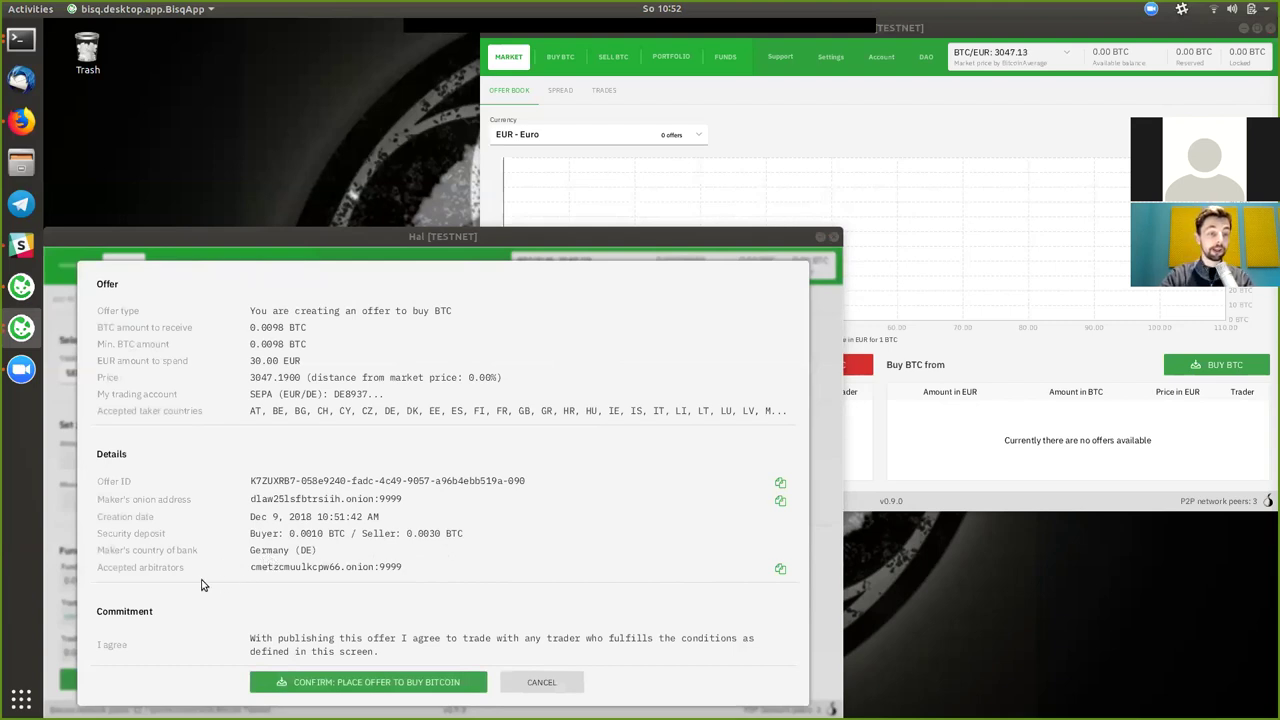
double_click(297, 567)
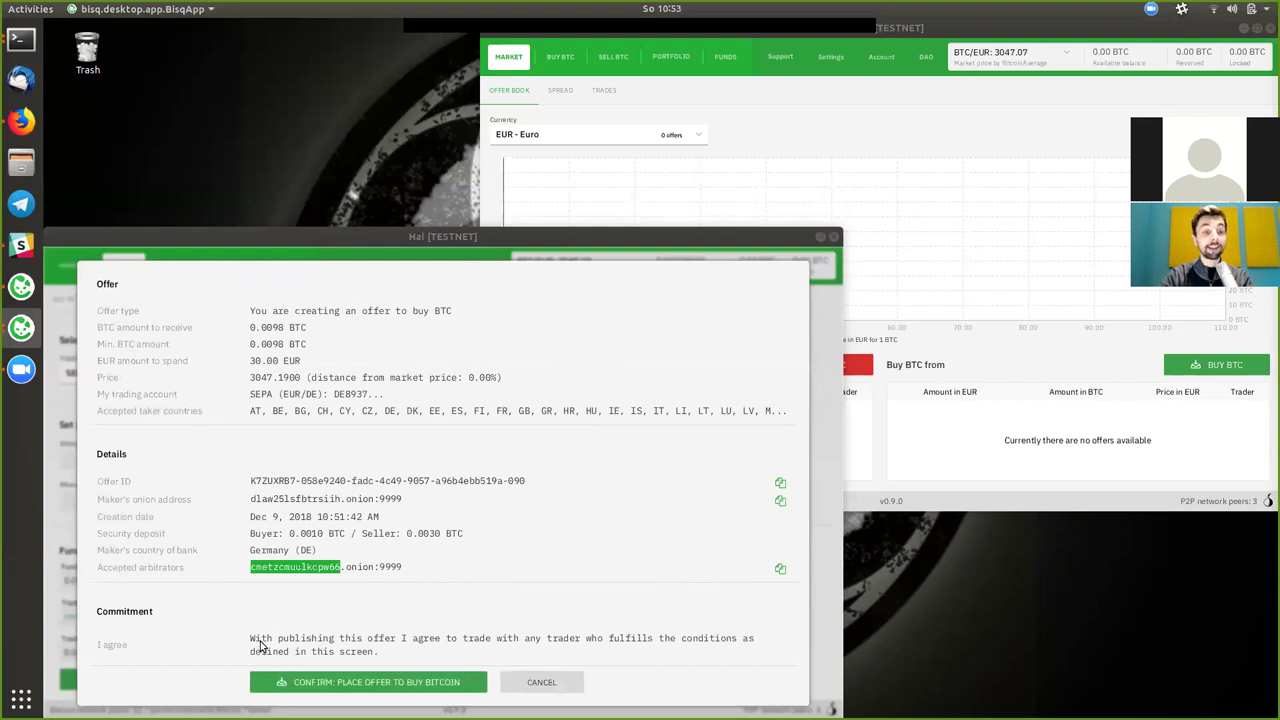
click(268, 578)
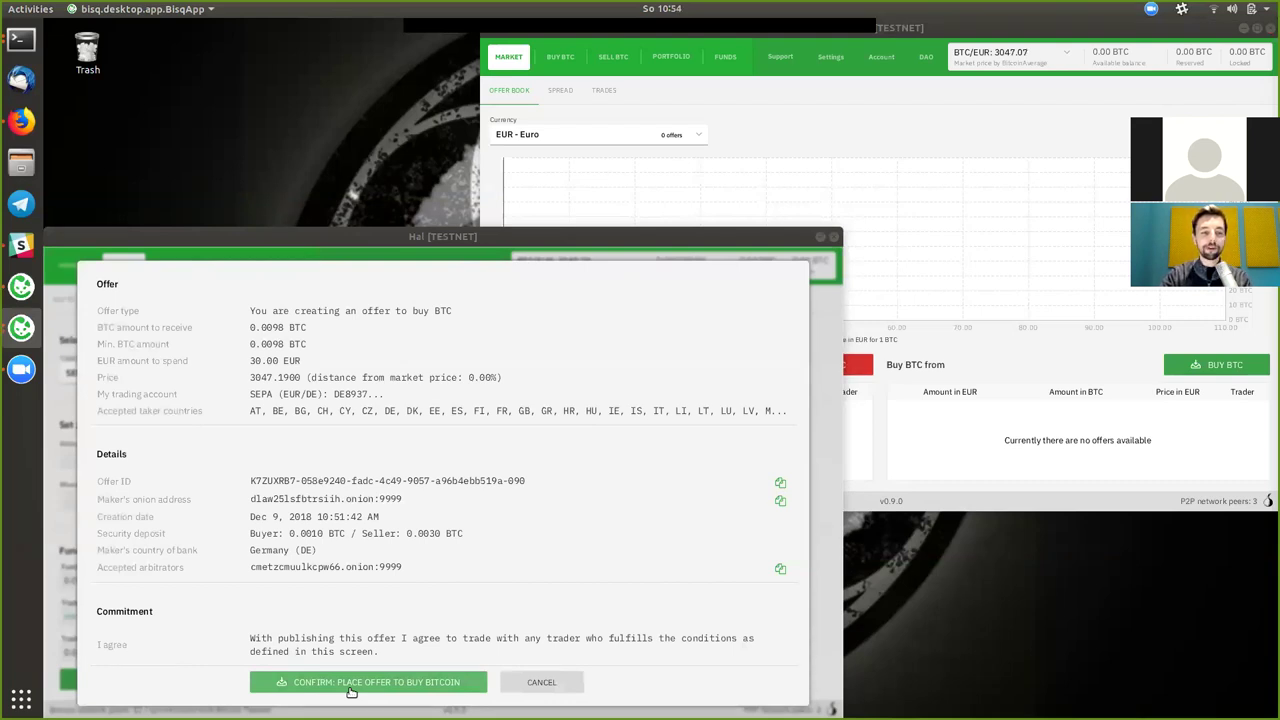
- Publish the 30.00 EUR buy offer and go to Portfolio › My open offers
click(351, 689)
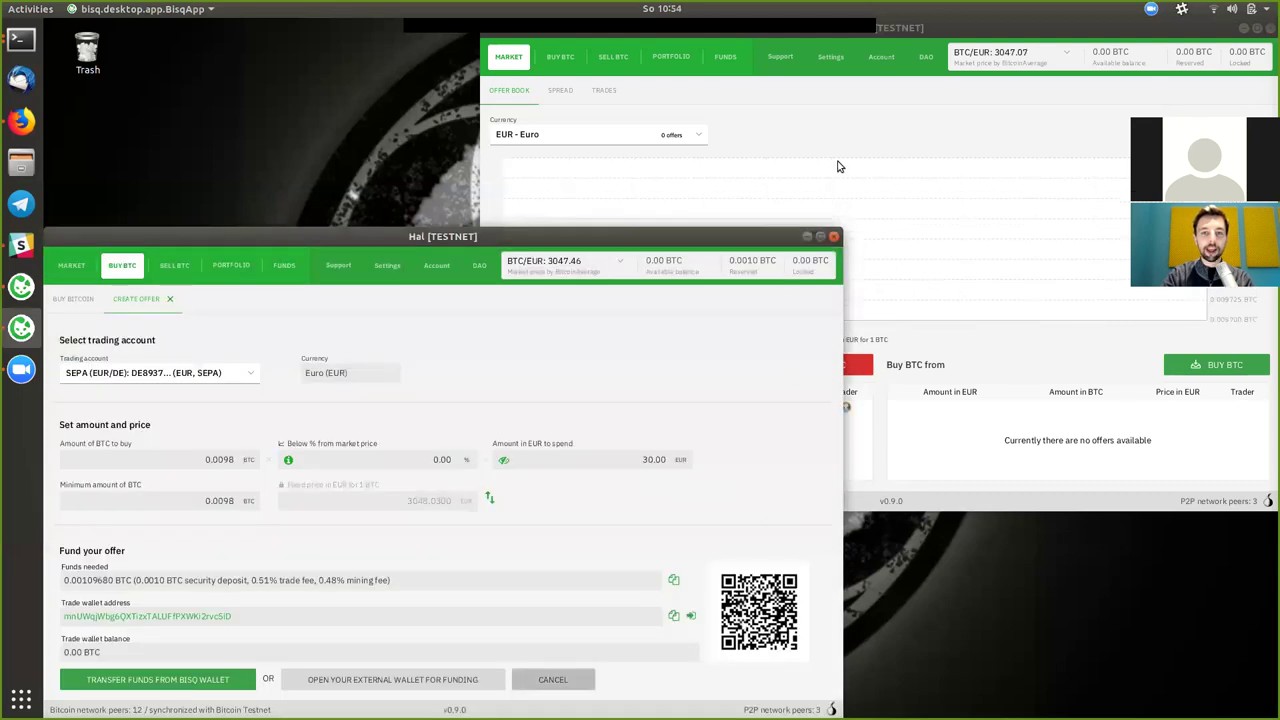
click(831, 179)
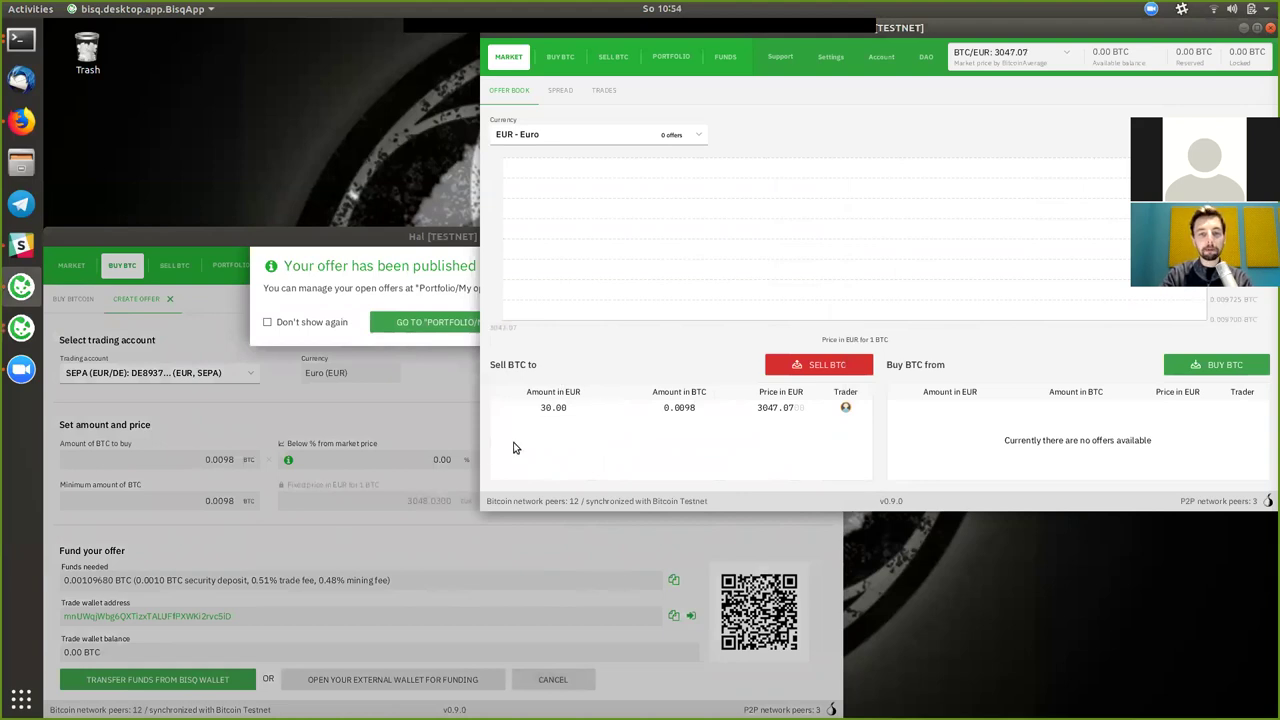
click(428, 276)
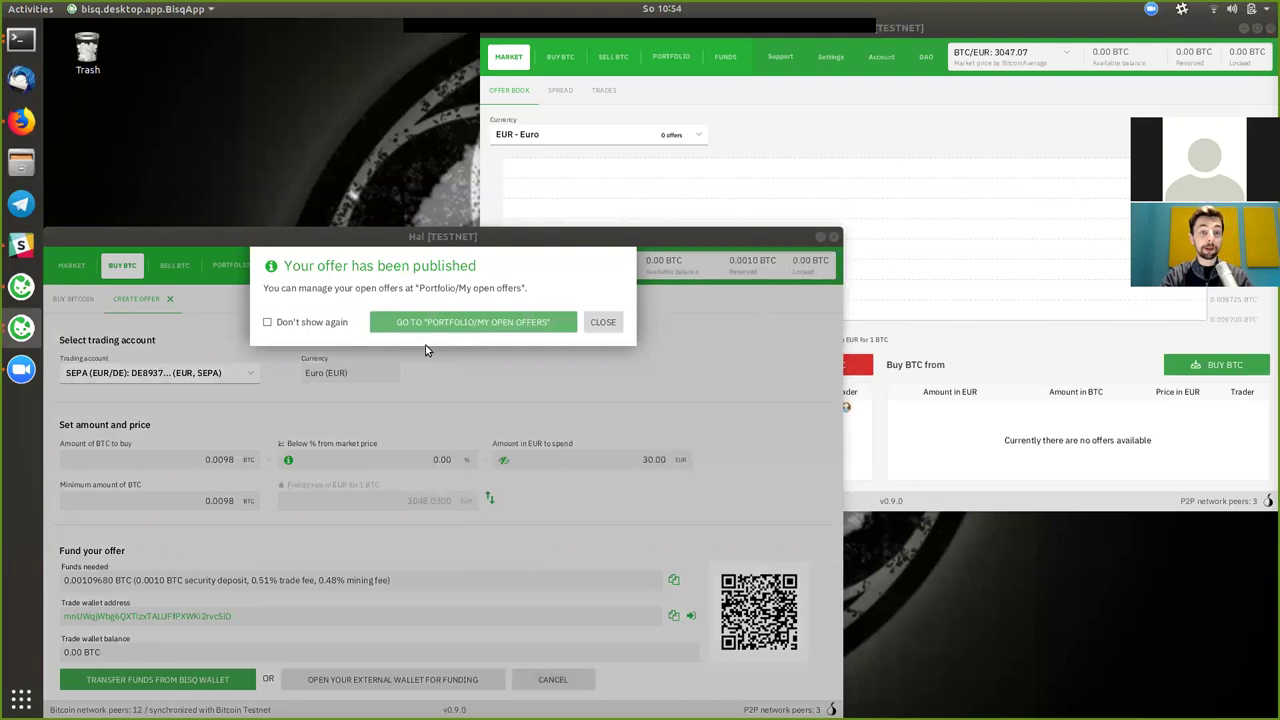
click(447, 320)
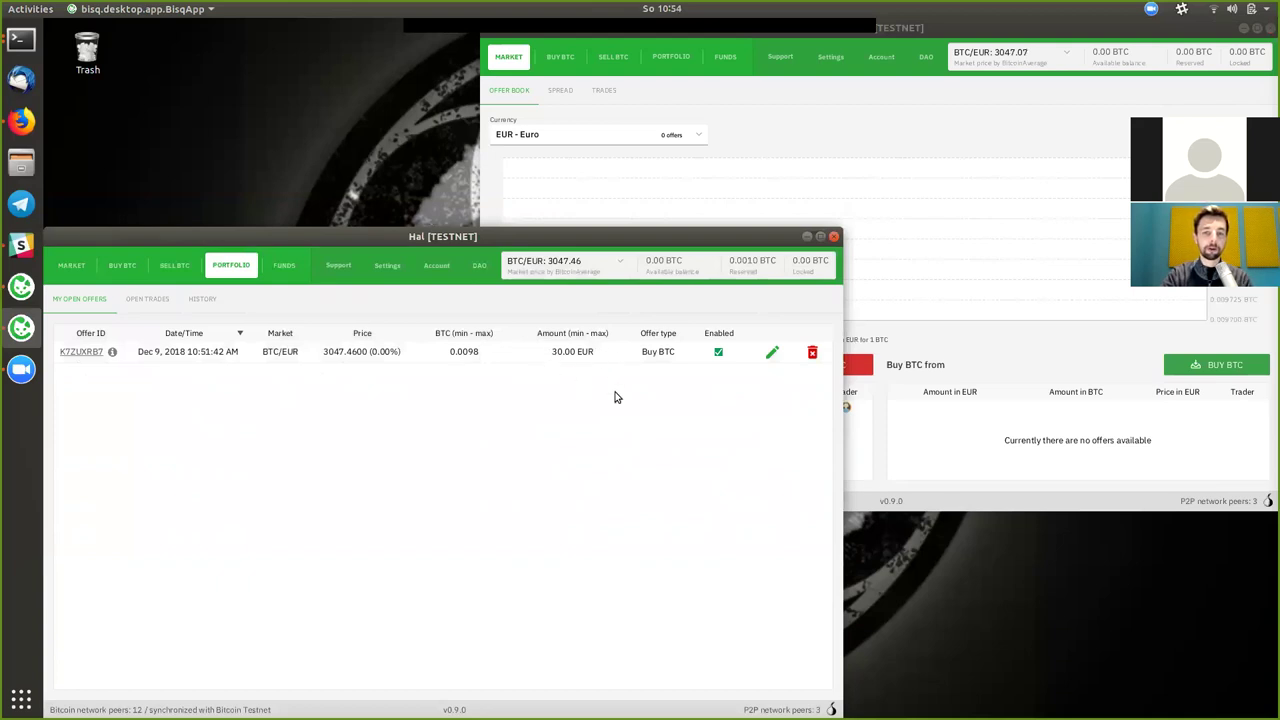
- Bring the other client's euro offer book forward, showing Hal's 0.0098 BTC for 30.00 EUR offer
click(930, 342)
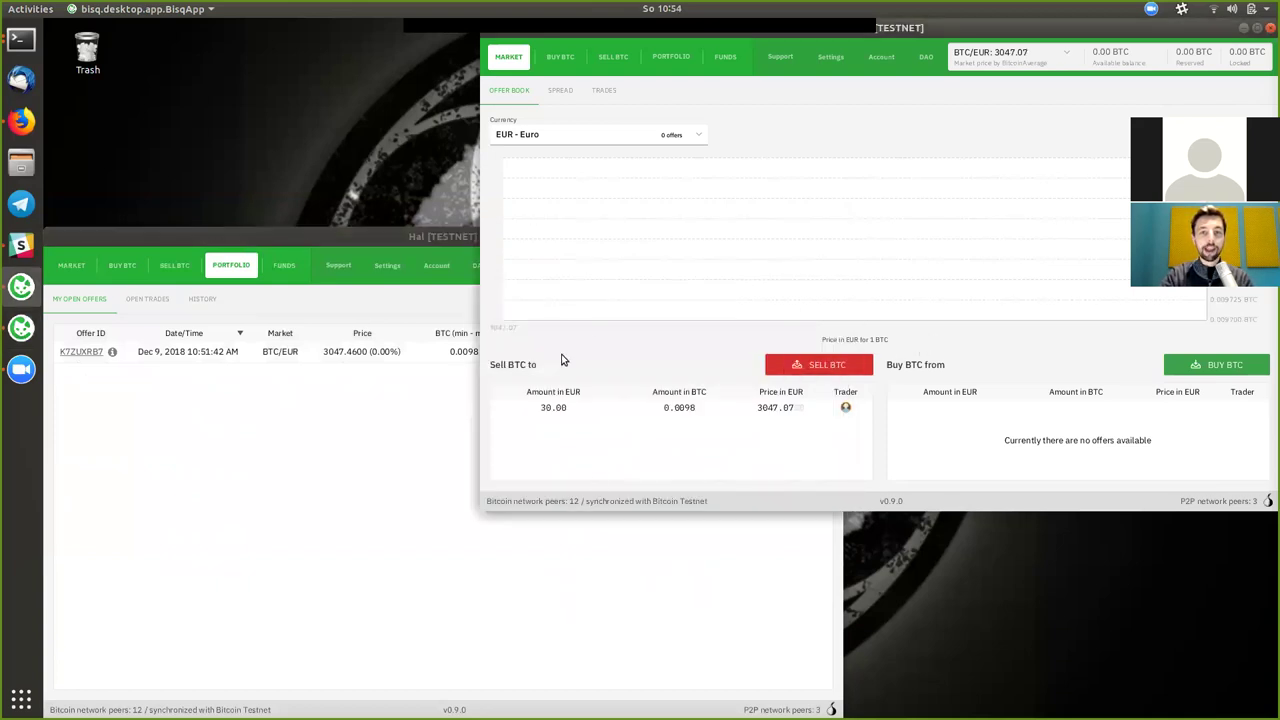
click(406, 563)
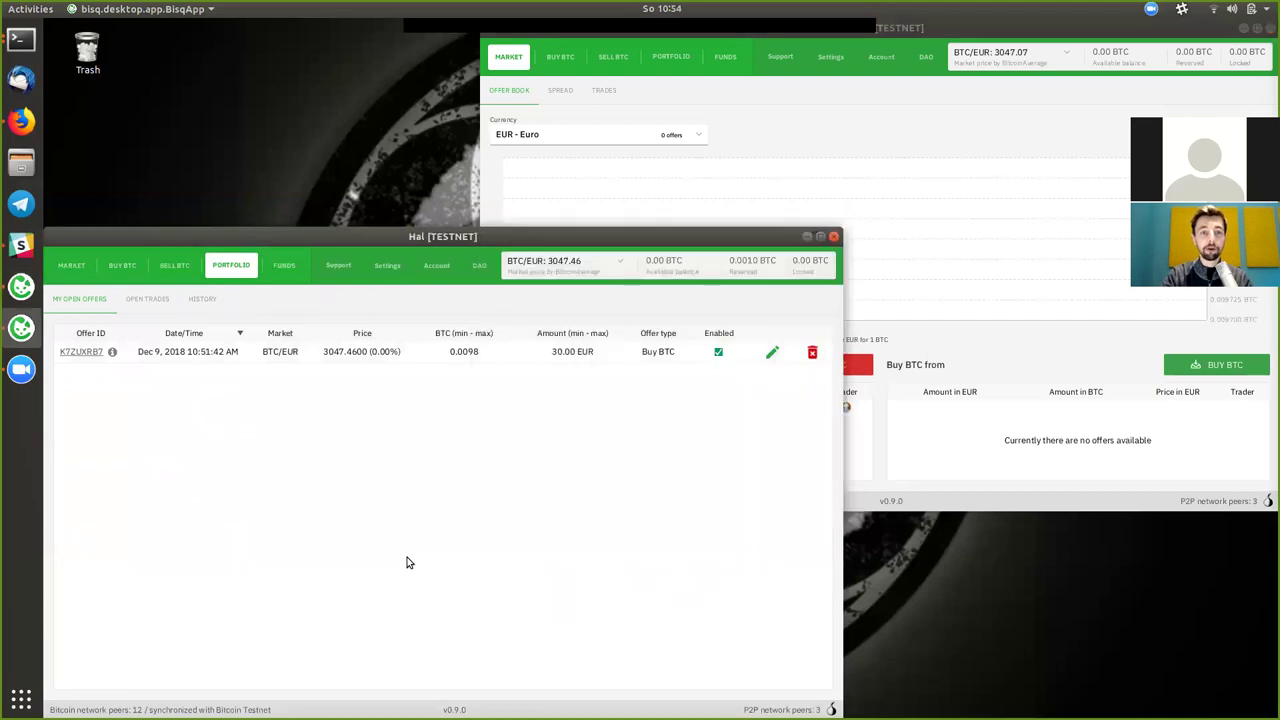
click(969, 364)
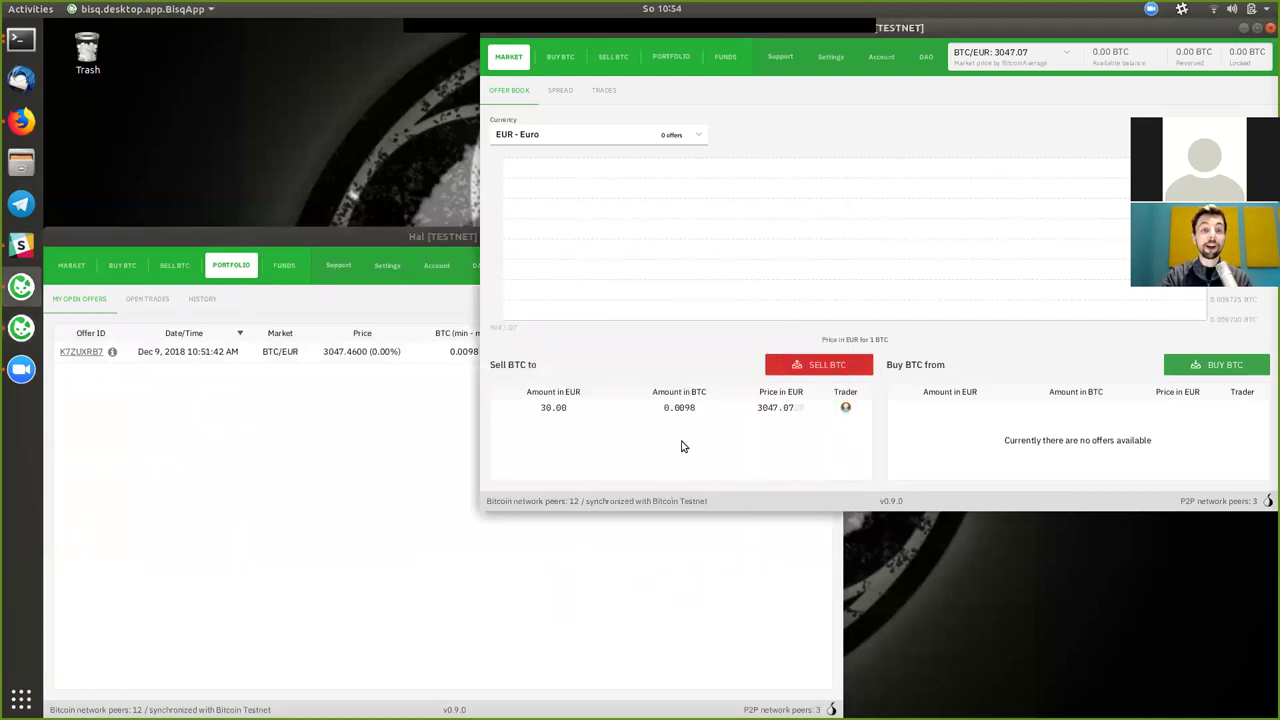